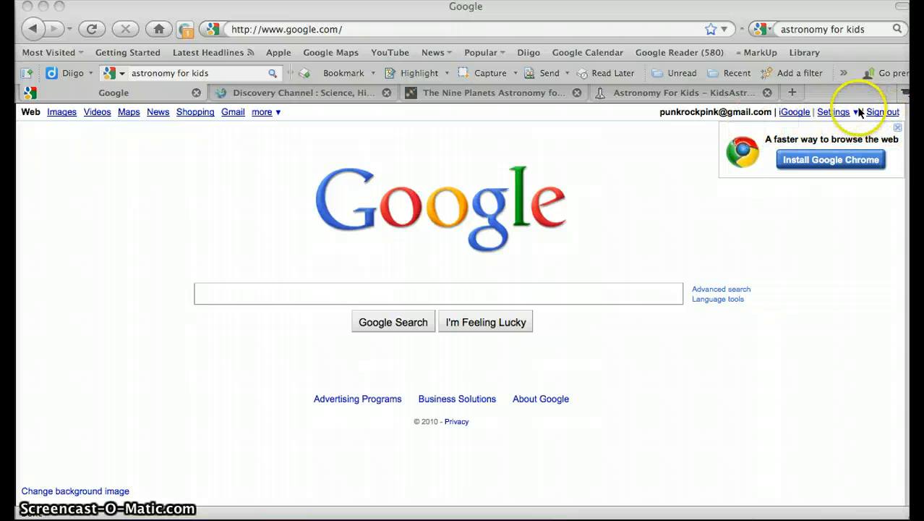
- Open Google Custom Search from the full list of Google products and start creating a custom search engine
left_click(268, 114)
left_click(268, 114)
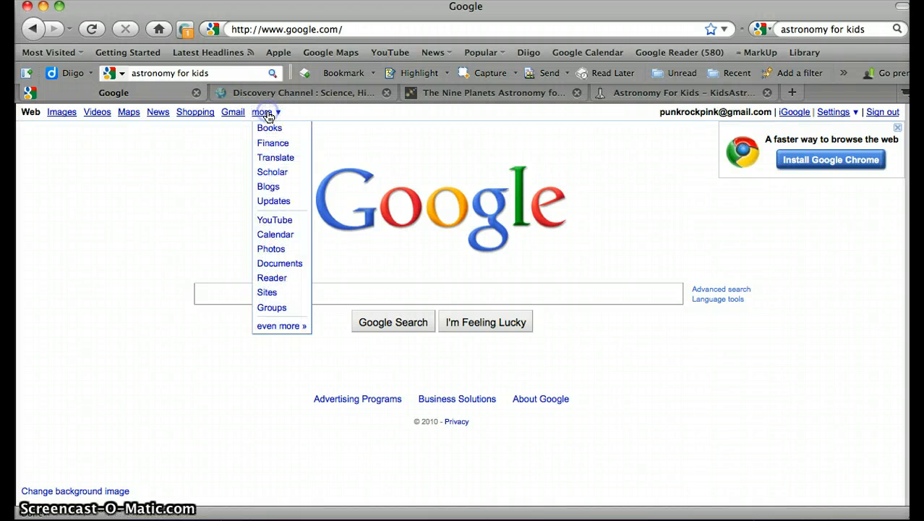
left_click(290, 329)
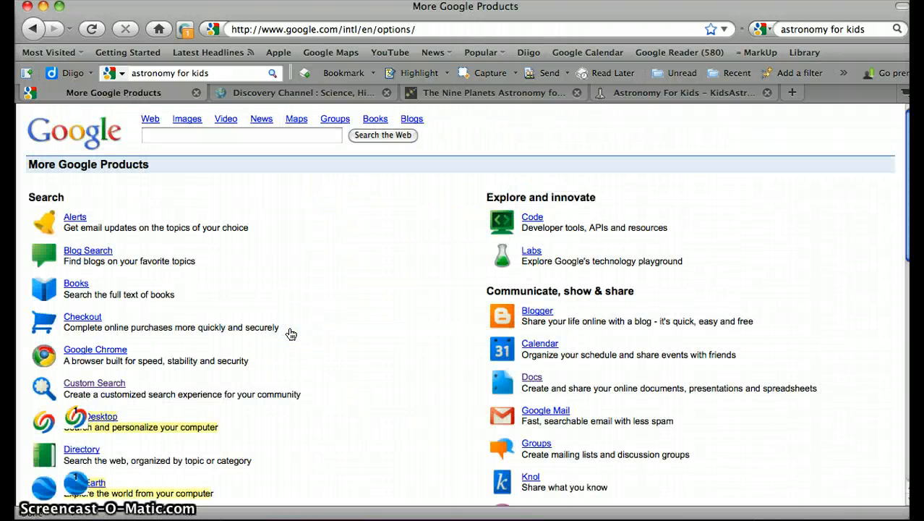
left_click(283, 324)
scroll(283, 325, "down", 3)
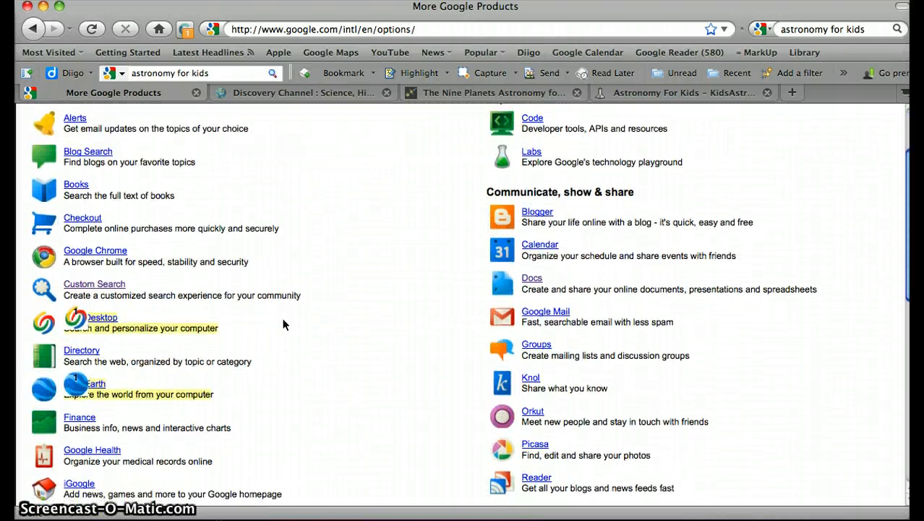
scroll(283, 324, "up", 2)
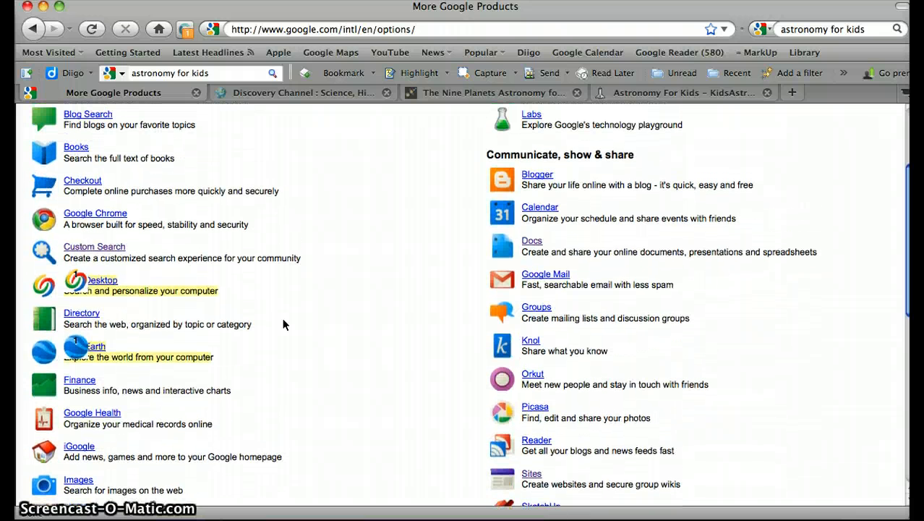
left_click(203, 285)
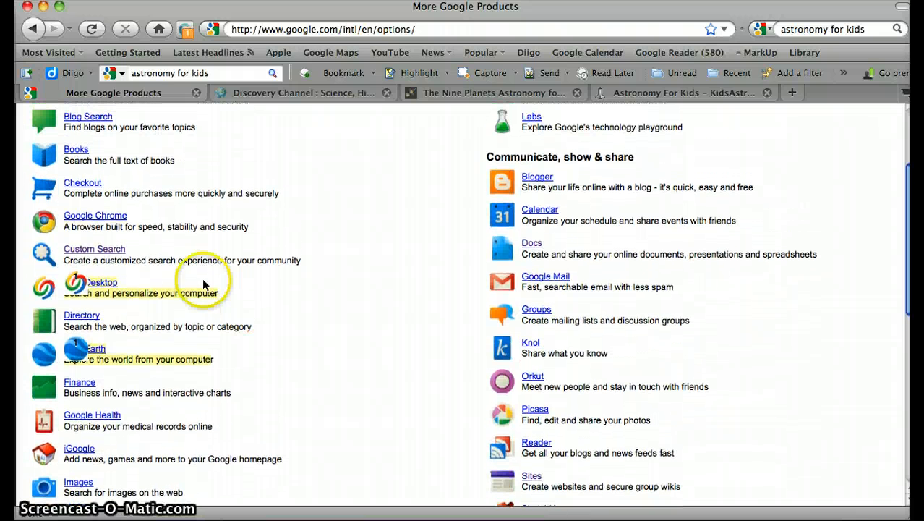
left_click(120, 254)
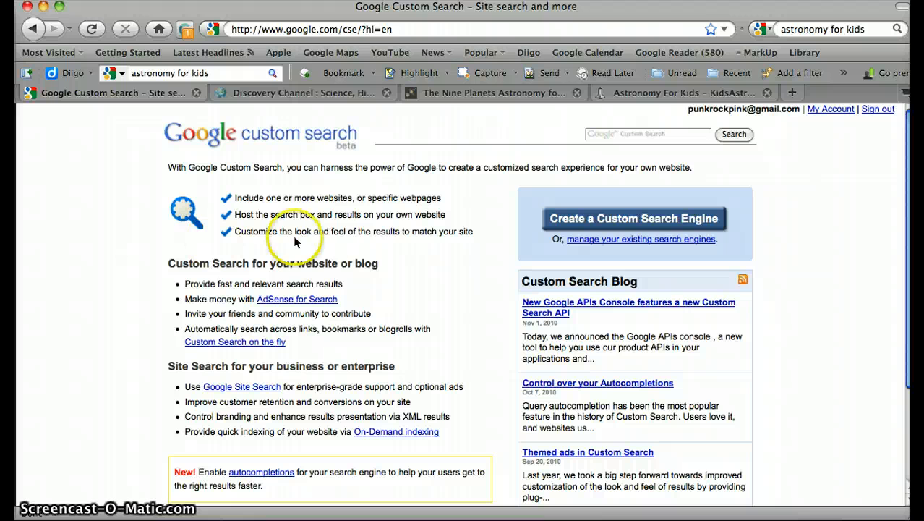
left_click(574, 217)
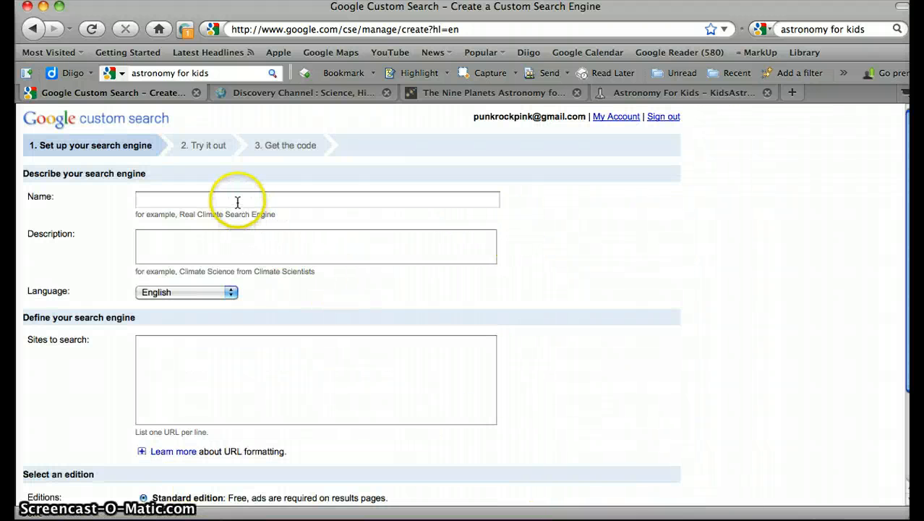
- Name the search engine "Astronomy for Kids"
left_click(307, 207)
left_click(272, 198)
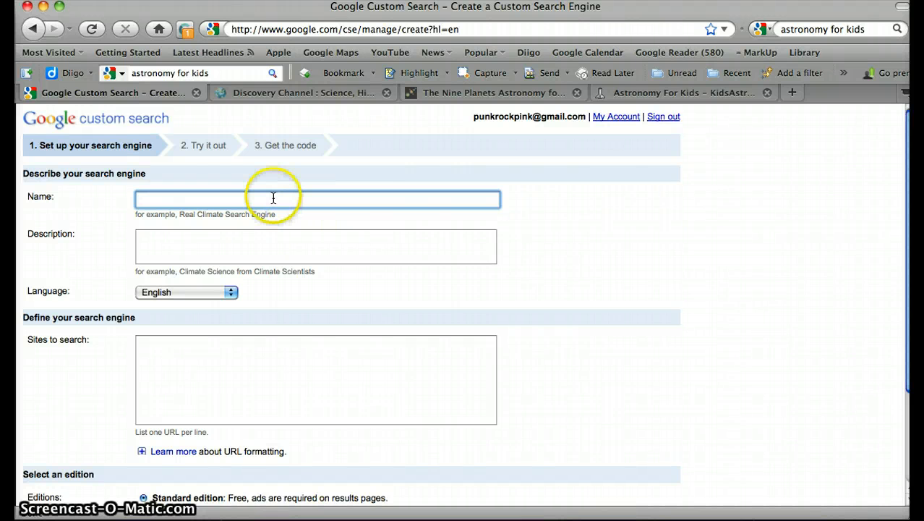
left_click(269, 198)
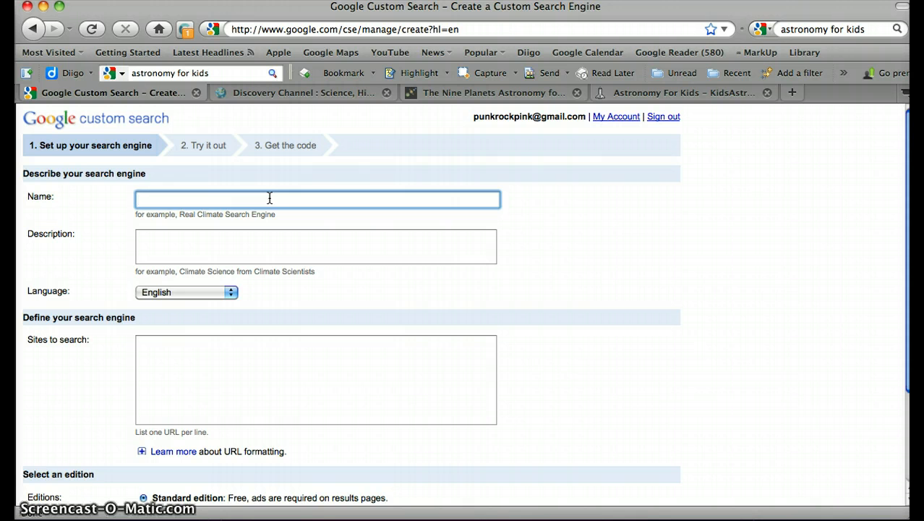
left_click(269, 197)
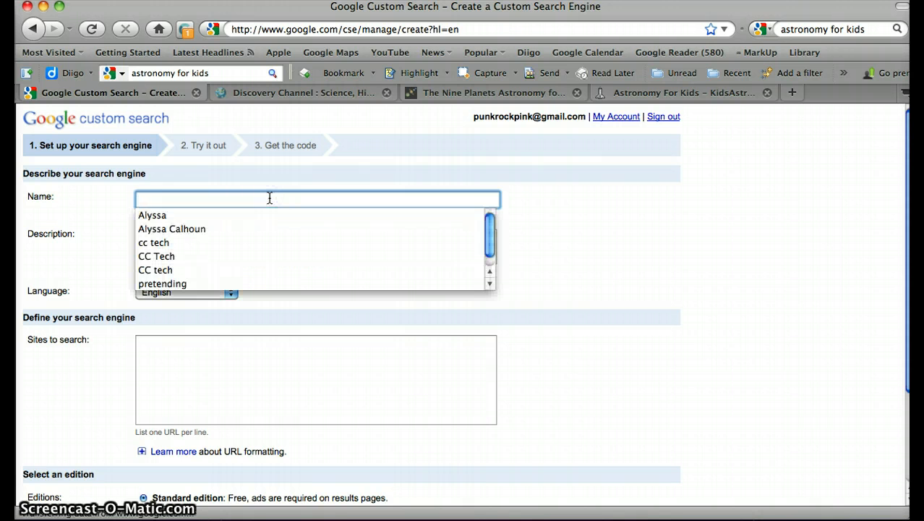
left_click(269, 198)
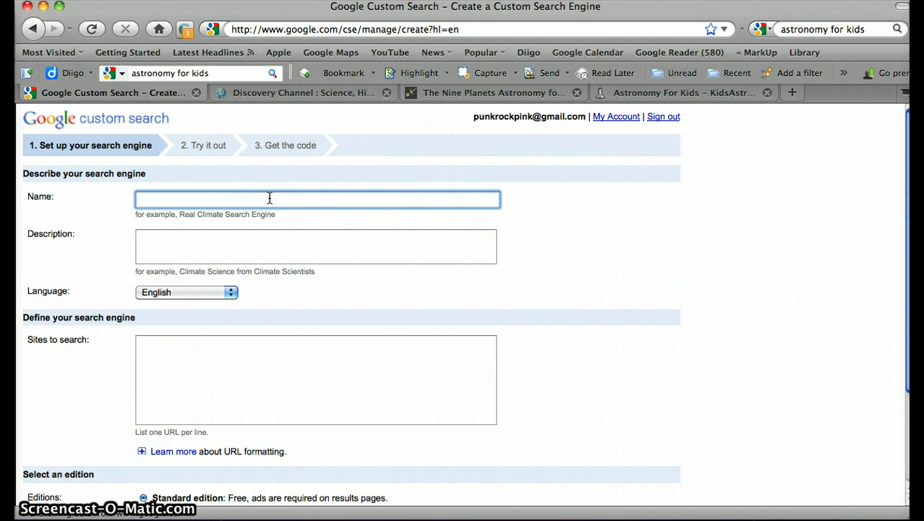
type("Astronomy for Kids")
- Enter the search engine's description as "A collection of websites about astronomy for kids."
key("Tab")
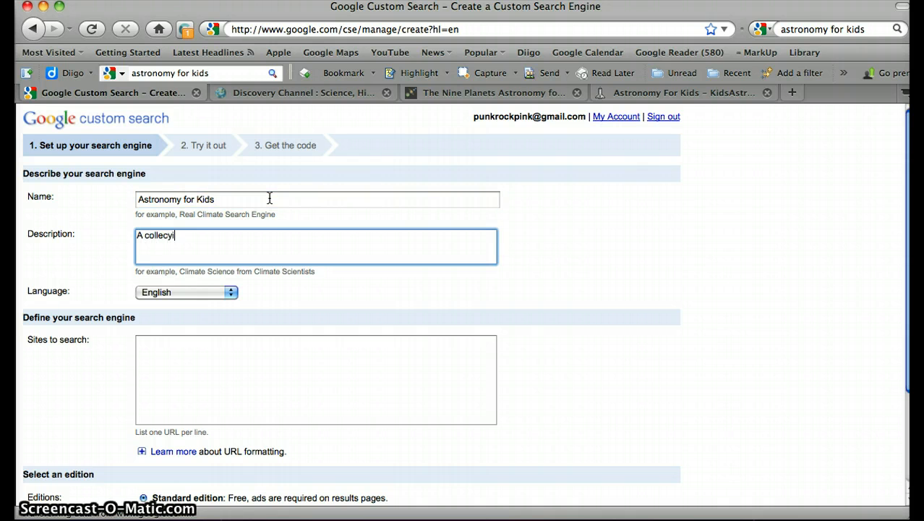
key("BackSpace")
key("BackSpace")
key("BackSpace")
type("t astronomy for kids.")
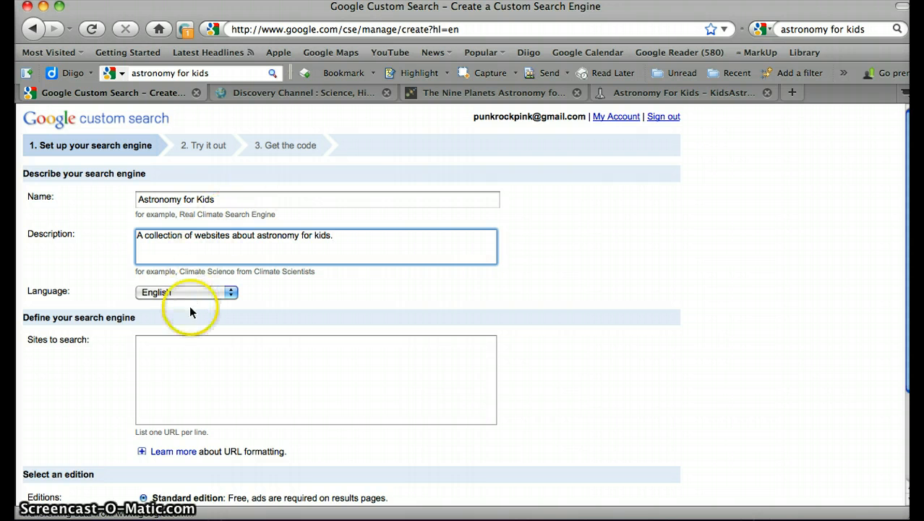
left_click(188, 365)
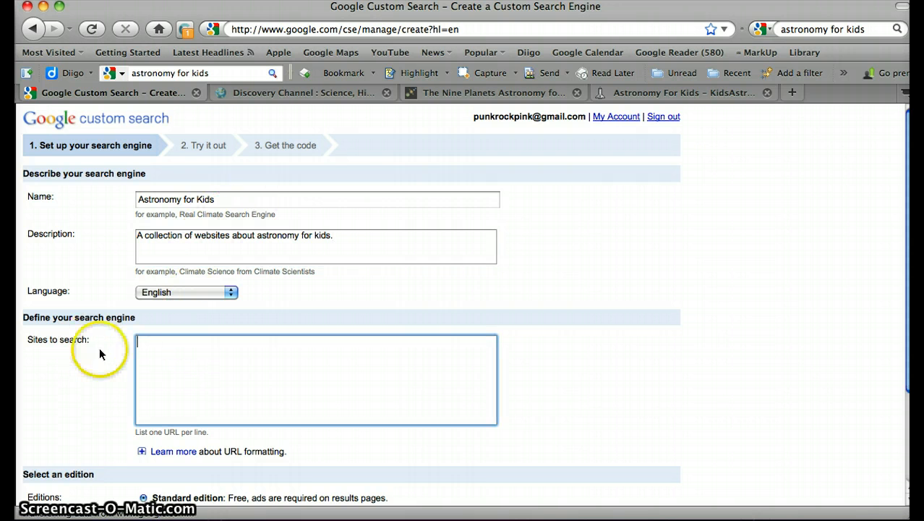
left_click(320, 94)
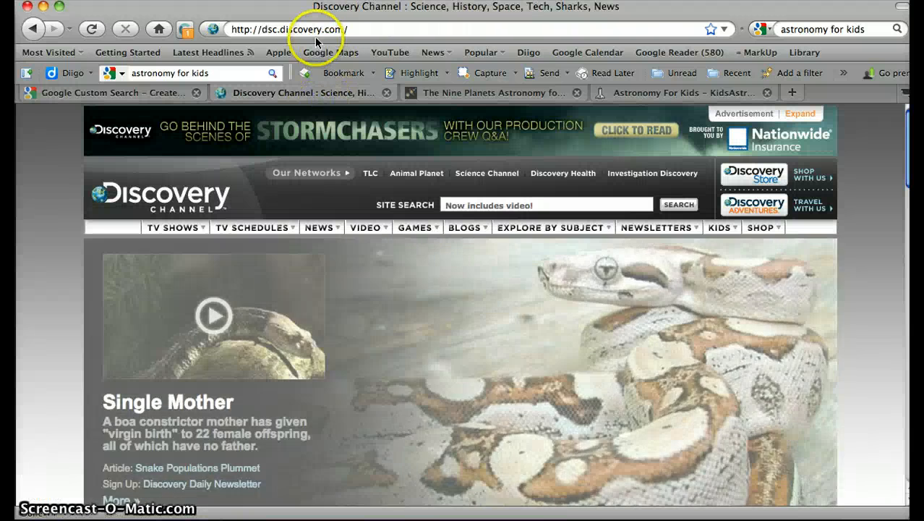
left_click(310, 29)
key("super+c")
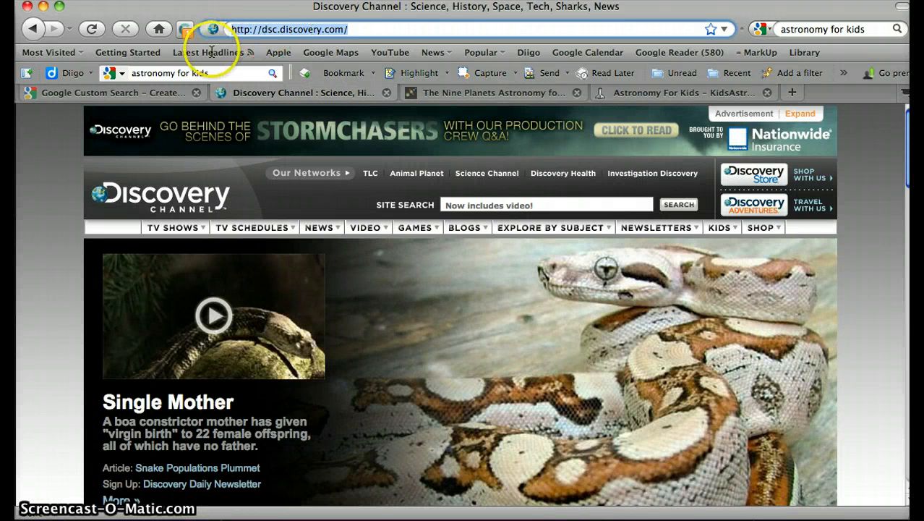
key("super+w")
left_click(155, 102)
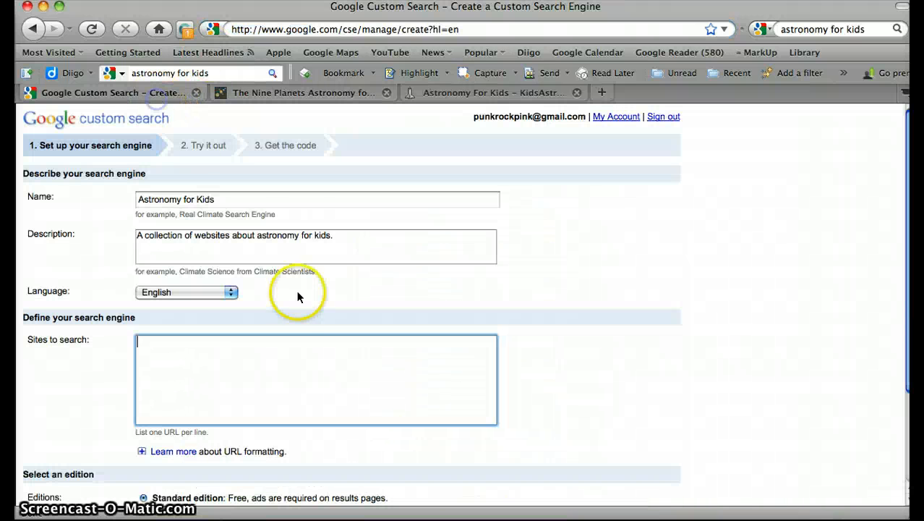
key("super+v")
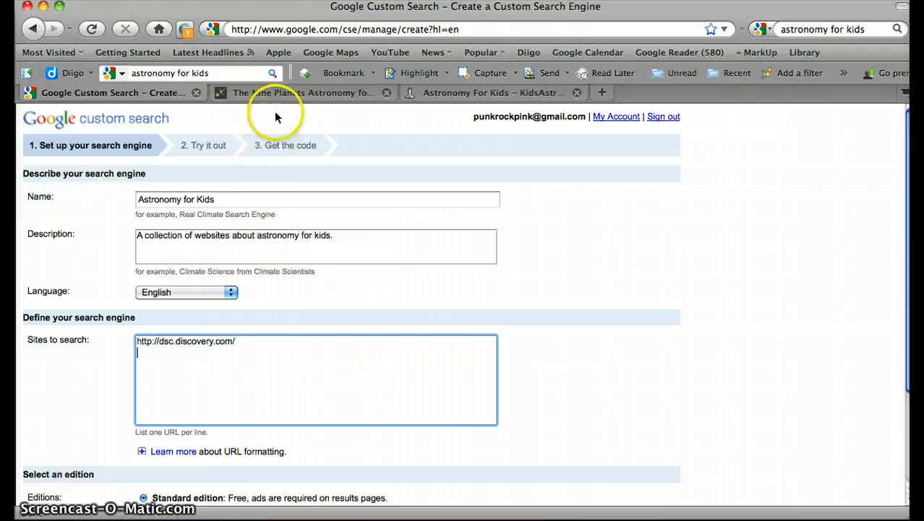
left_click(291, 93)
left_click(310, 29)
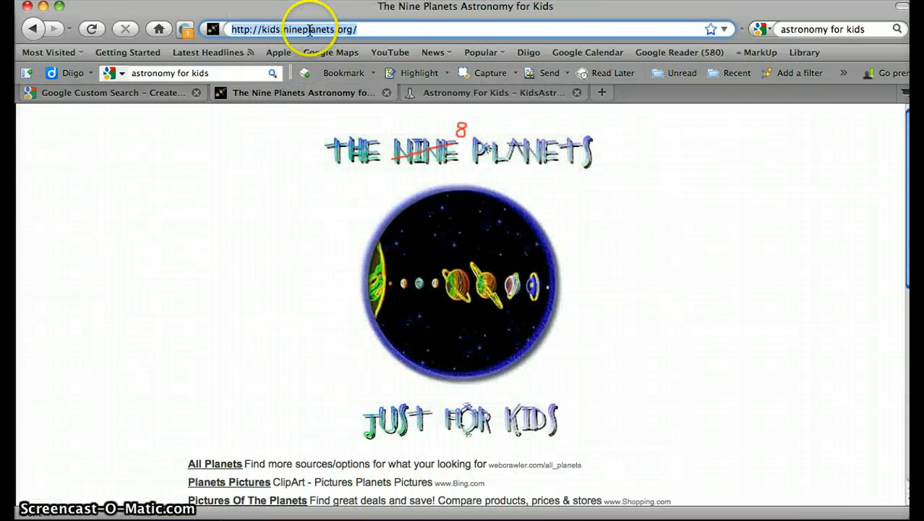
triple_click(309, 29)
key("super+c")
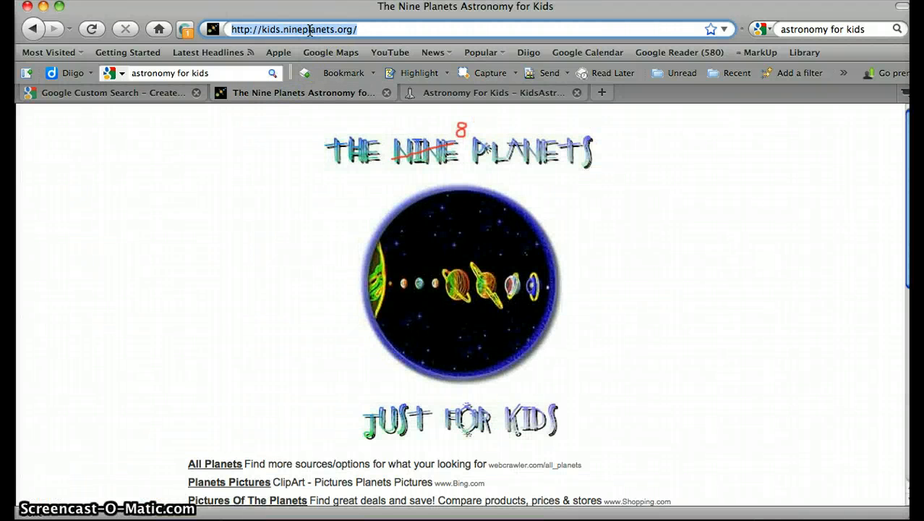
key("super+w")
left_click(152, 92)
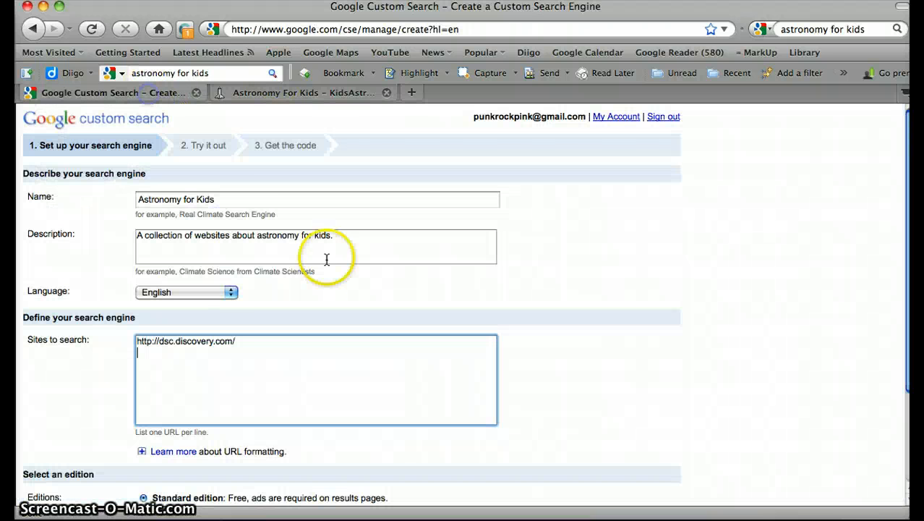
key("super+v")
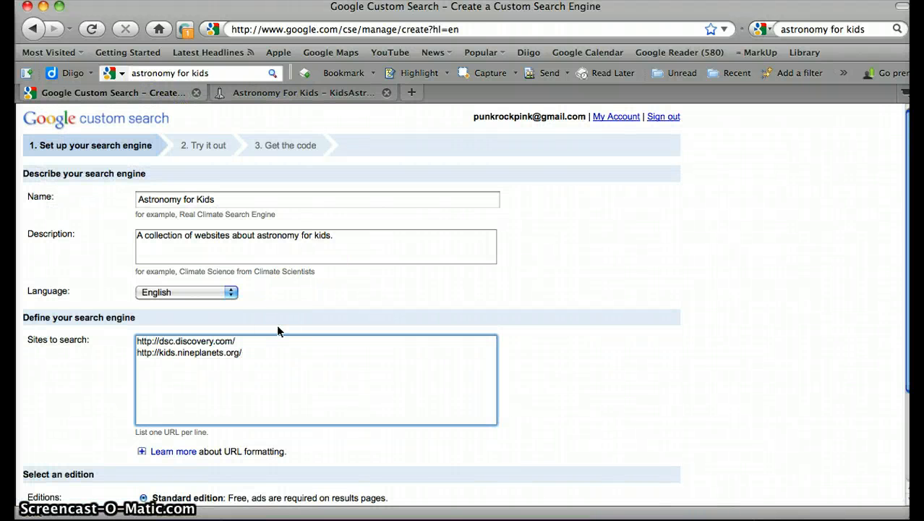
left_click(274, 93)
left_click(289, 29)
key("super+c")
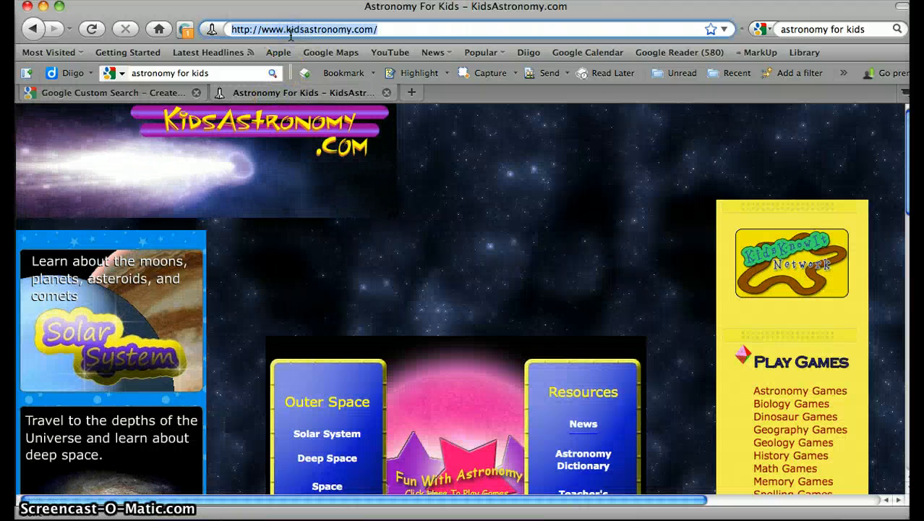
key("super+w")
key("super+v")
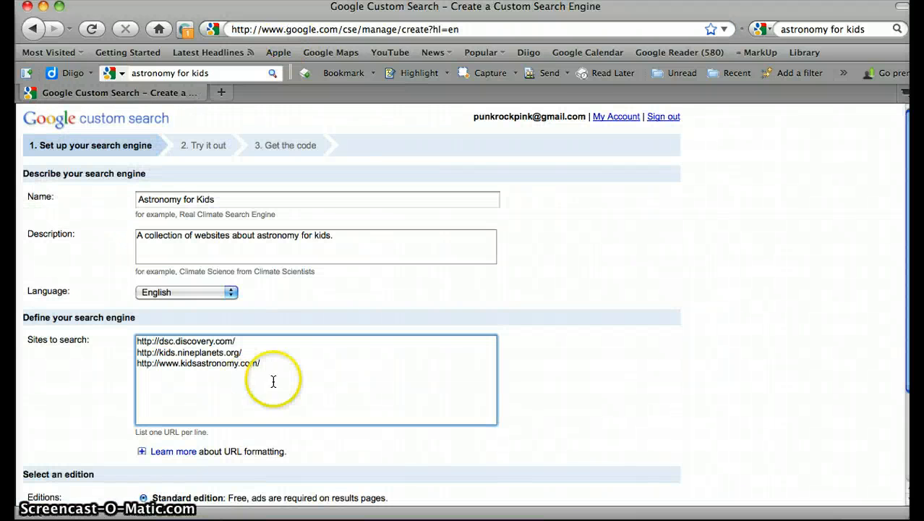
- Agree to the Terms of Service with the Standard edition kept and proceed to the try-out stage
scroll(294, 381, "down", 2)
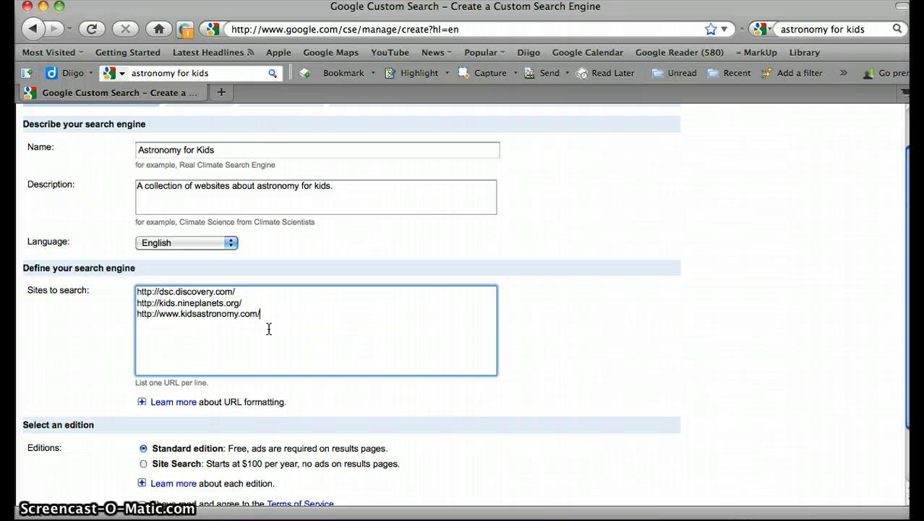
scroll(268, 329, "down", 2)
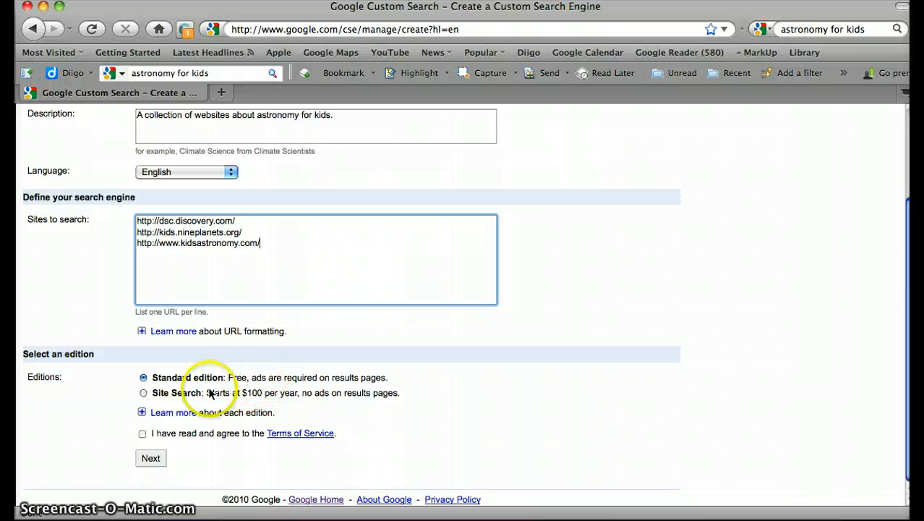
left_click(142, 433)
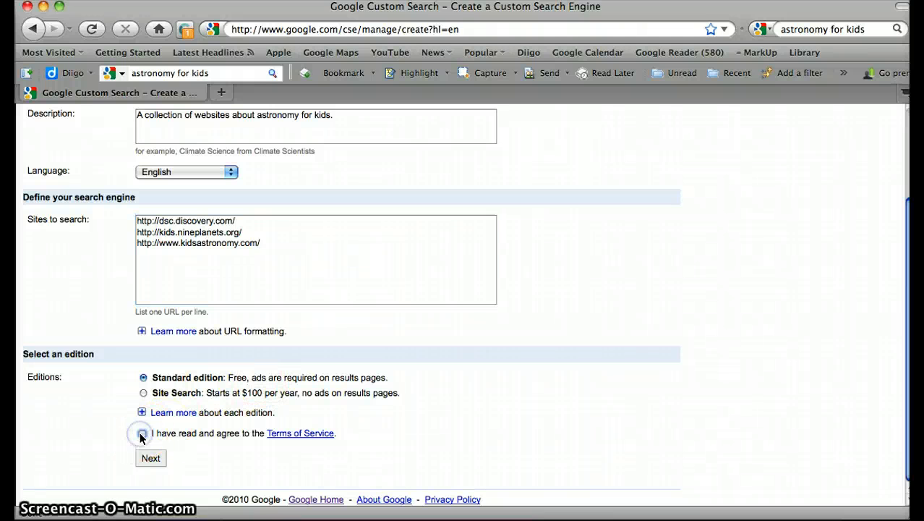
left_click(150, 459)
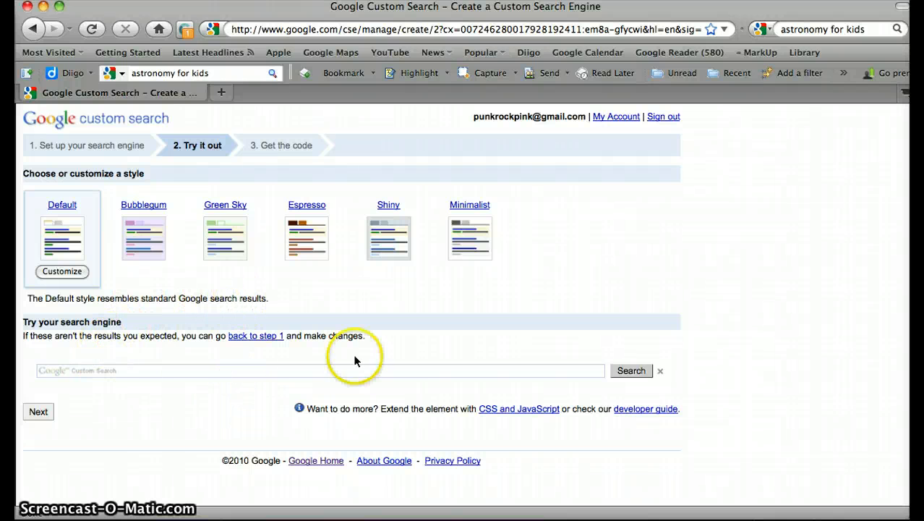
- Test the new search engine with the query "mars" and look through the first page of results
left_click(381, 368)
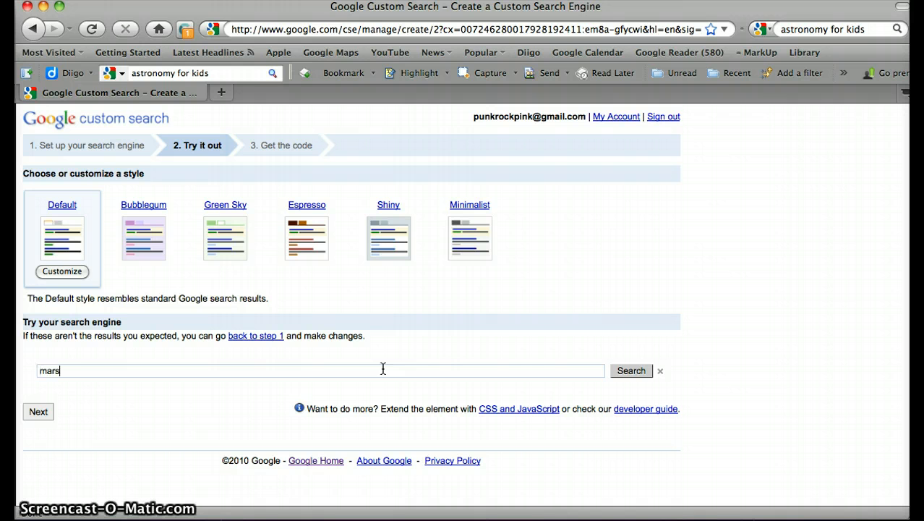
left_click(629, 371)
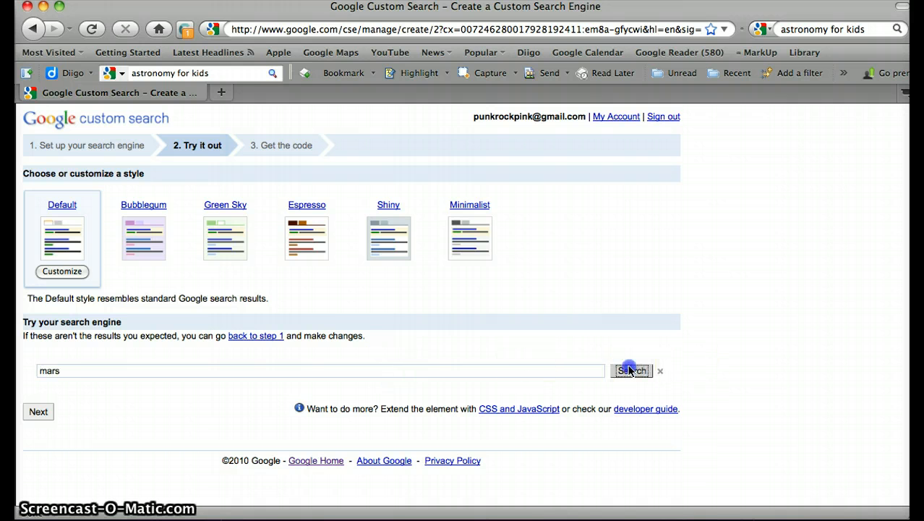
scroll(478, 397, "down", 3)
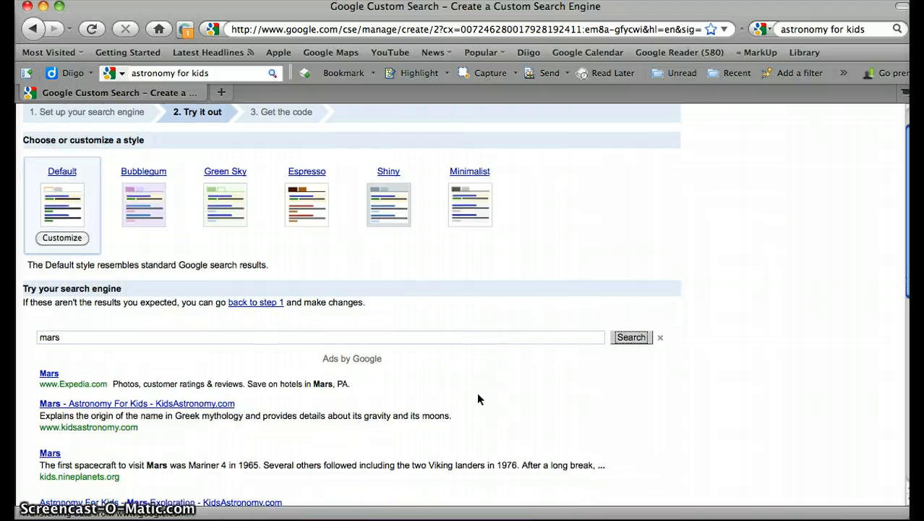
scroll(477, 397, "down", 9)
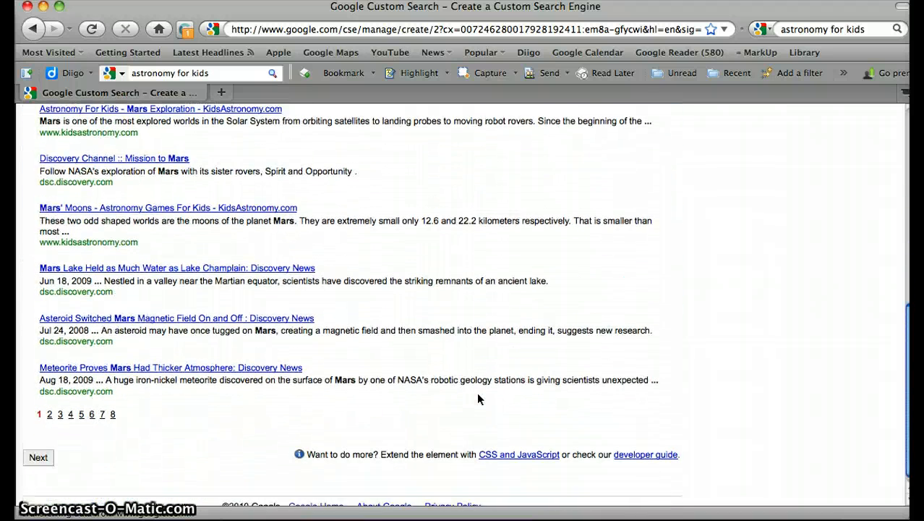
scroll(477, 397, "up", 1)
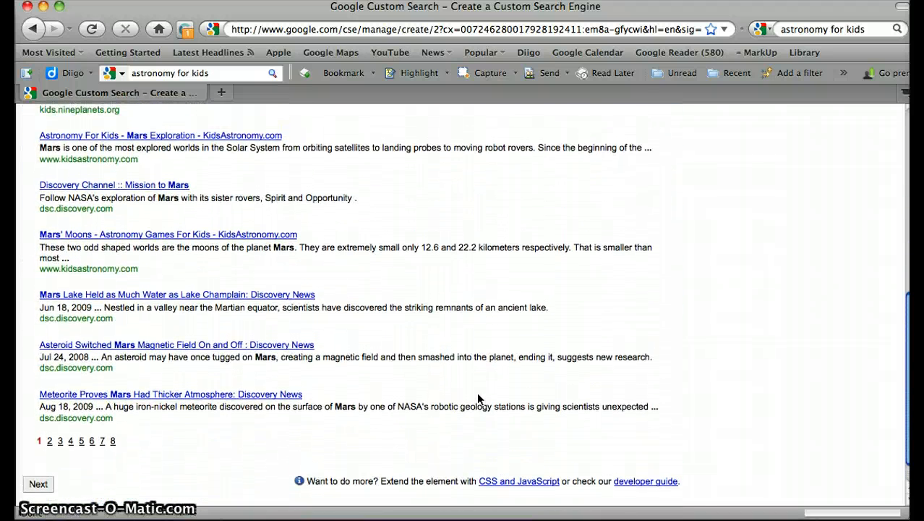
scroll(478, 398, "up", 2)
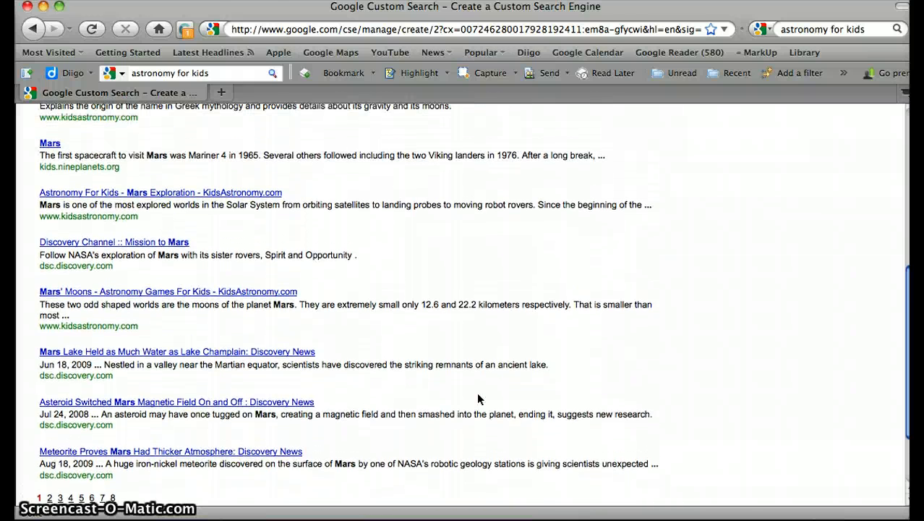
scroll(477, 398, "up", 10)
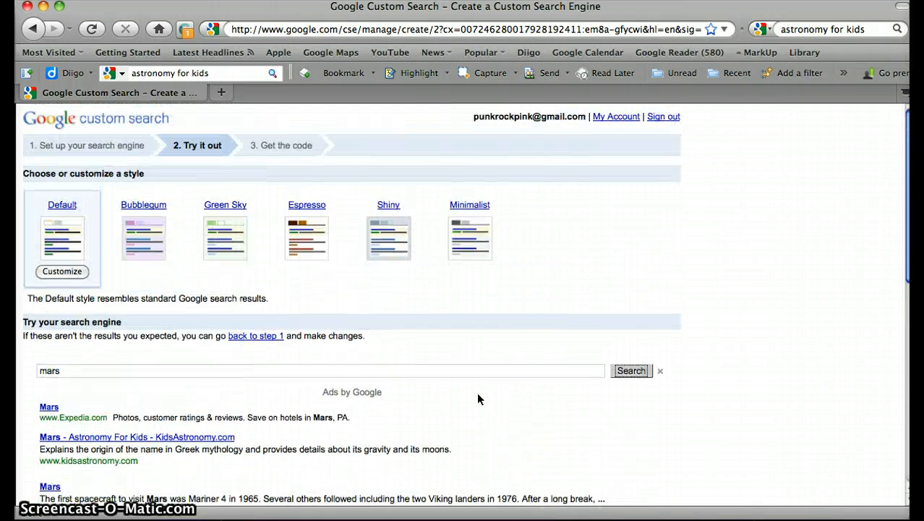
- Test the search engine with a second query, "saturn", and look through the first page of results
scroll(477, 398, "down", 3)
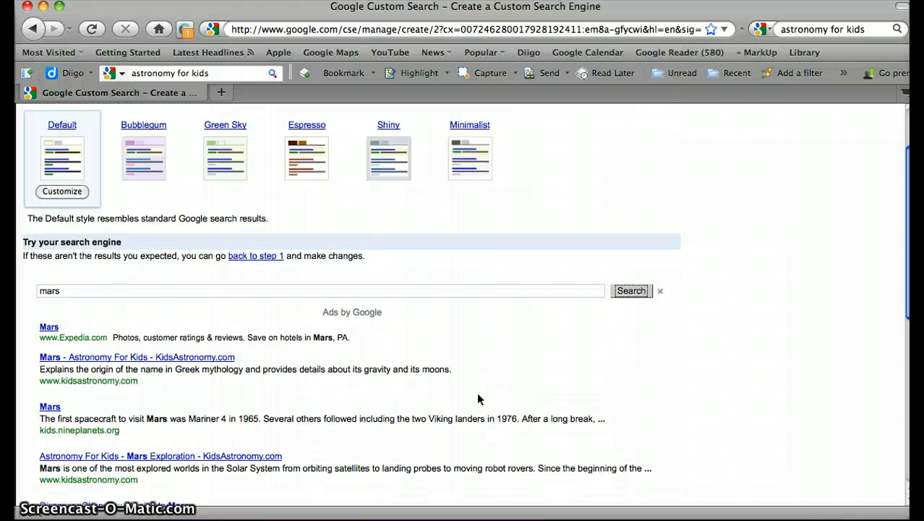
scroll(477, 392, "down", 2)
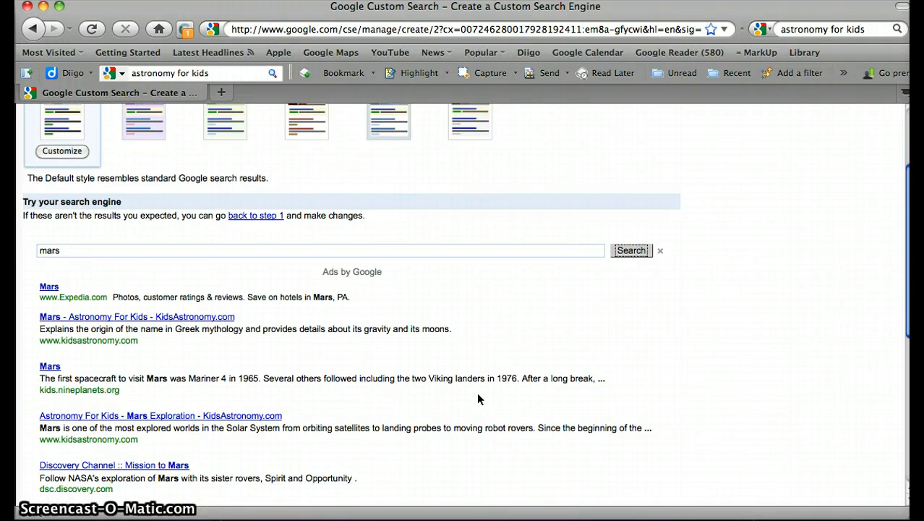
scroll(477, 392, "down", 10)
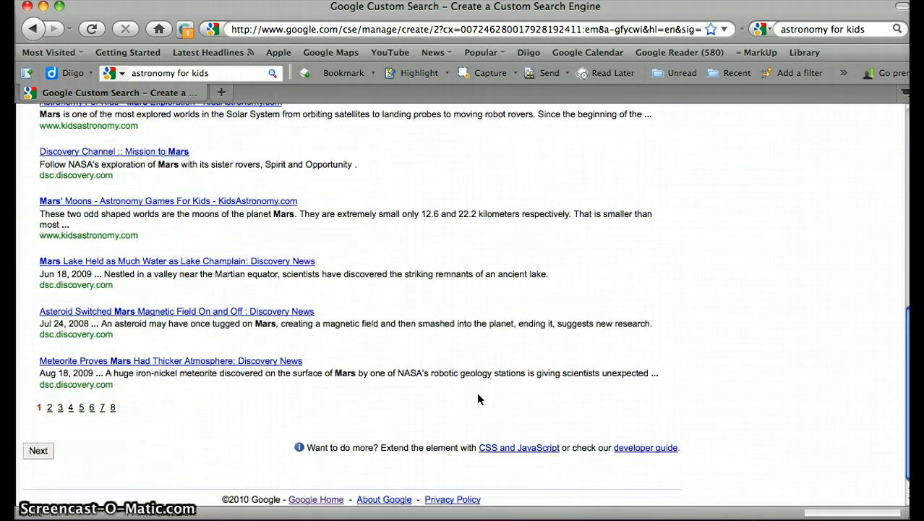
scroll(304, 330, "up", 12)
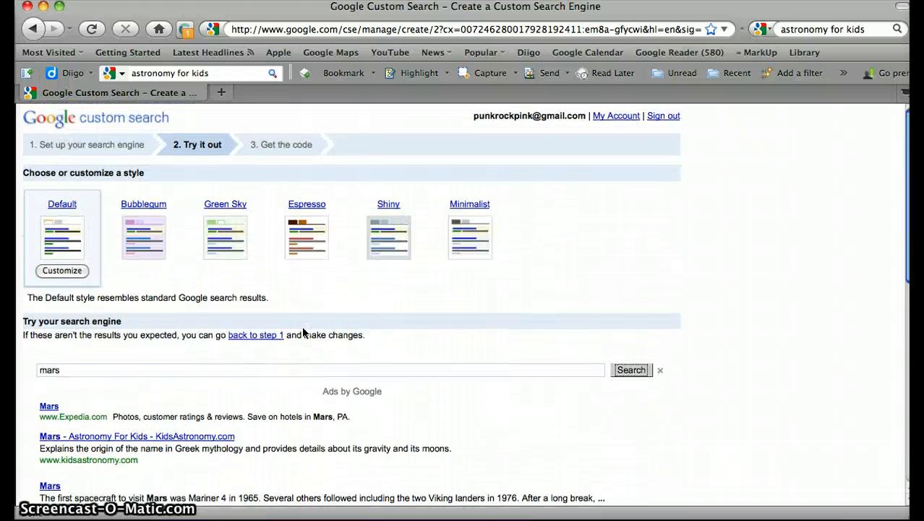
scroll(304, 331, "down", 2)
double_click(239, 305)
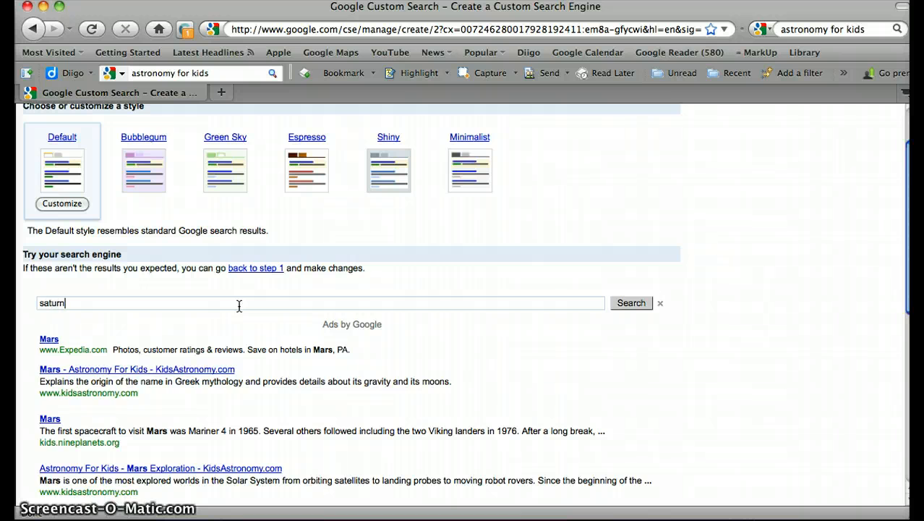
key("Return")
scroll(190, 367, "down", 2)
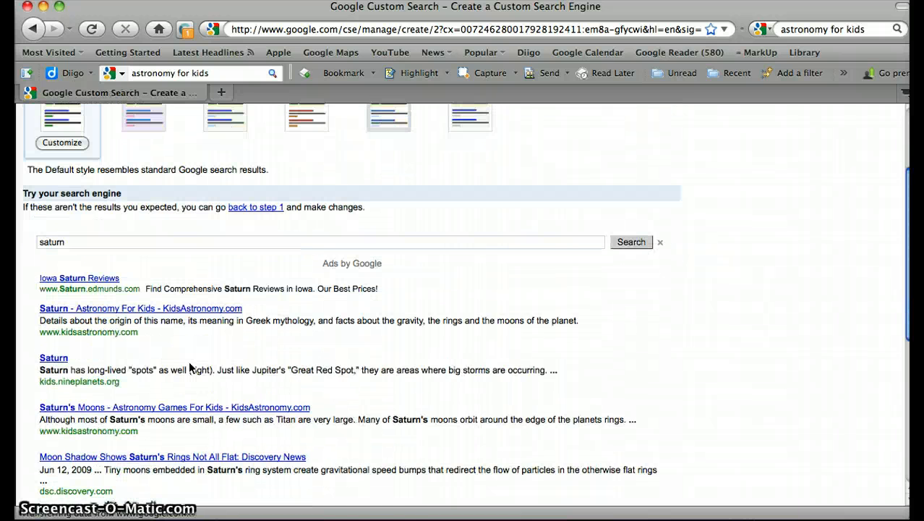
scroll(190, 368, "down", 1)
scroll(173, 293, "down", 2)
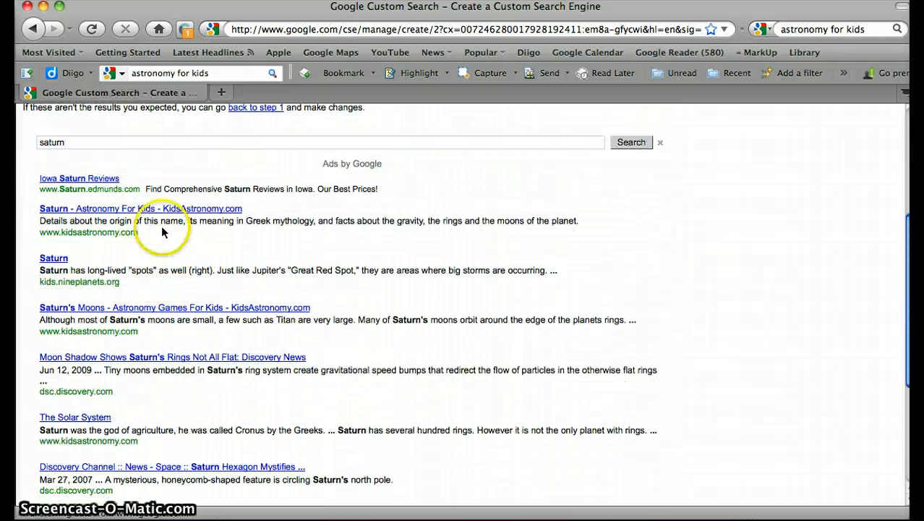
scroll(110, 278, "down", 1)
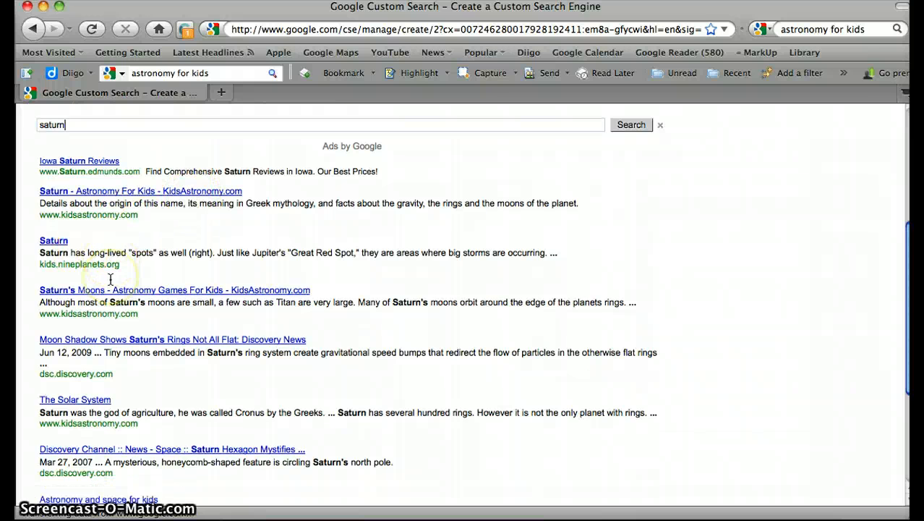
scroll(112, 280, "down", 2)
scroll(268, 297, "down", 3)
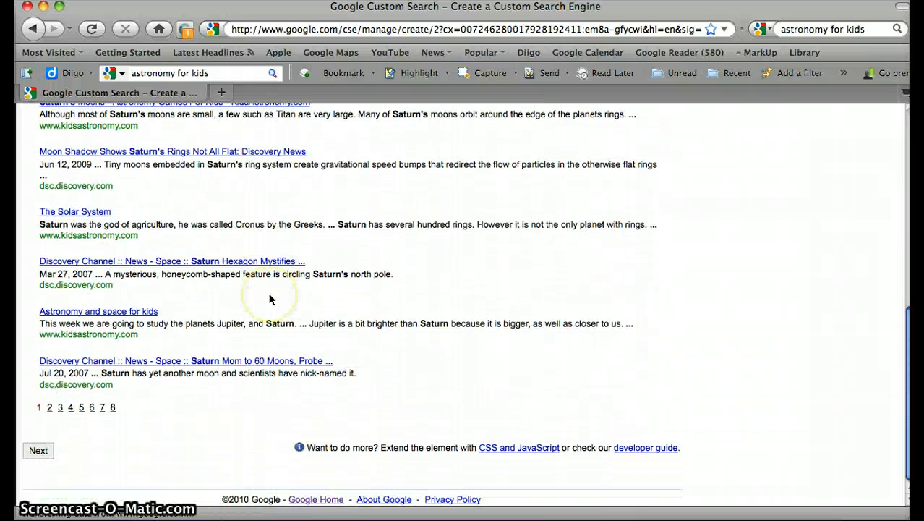
- Proceed to the Get the code stage and select the whole Custom Search element code
left_click(38, 450)
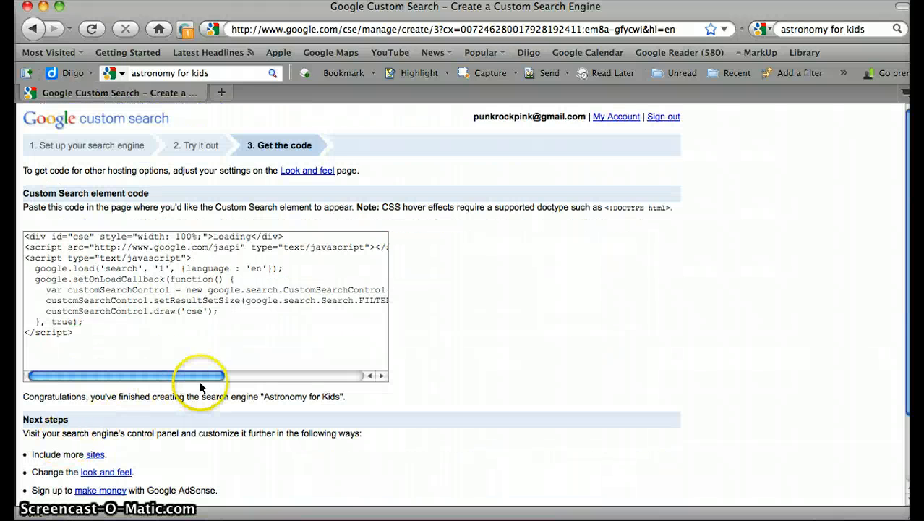
left_click(219, 316)
left_click(219, 316)
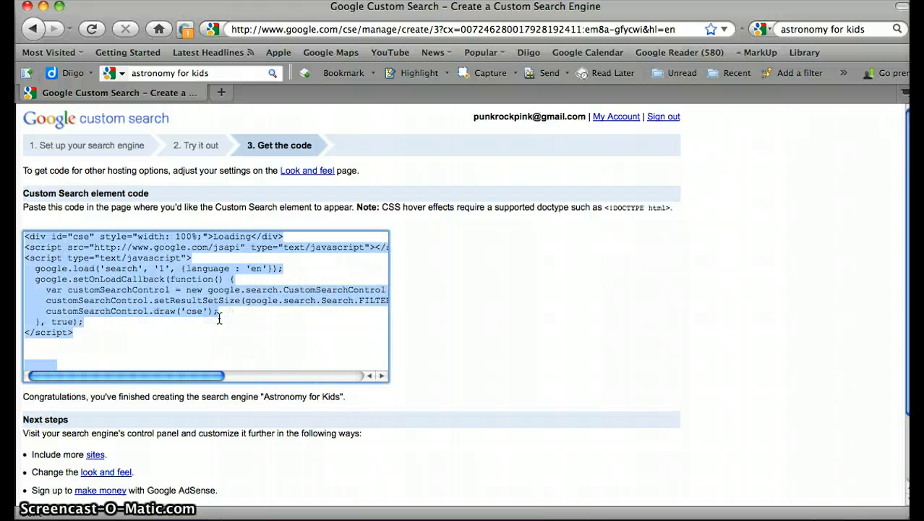
left_click(210, 318)
scroll(199, 320, "down", 2)
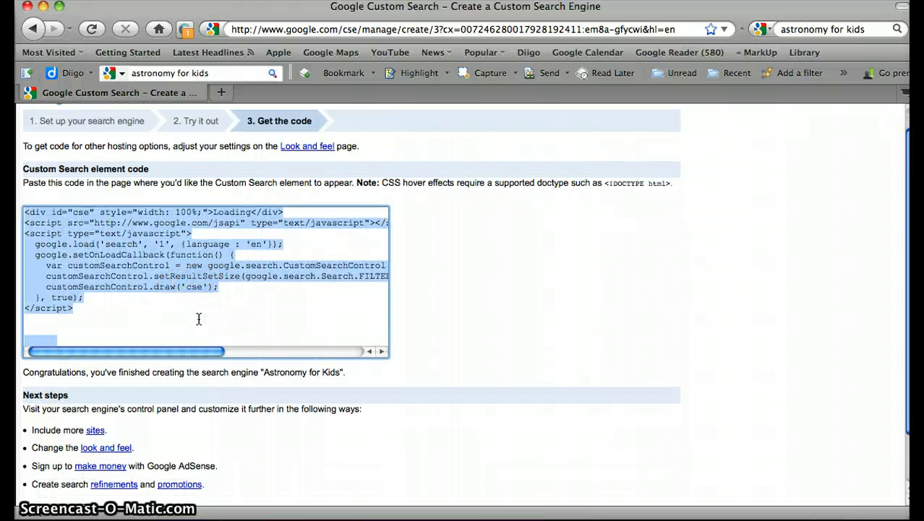
left_click(219, 300)
scroll(224, 299, "down", 1)
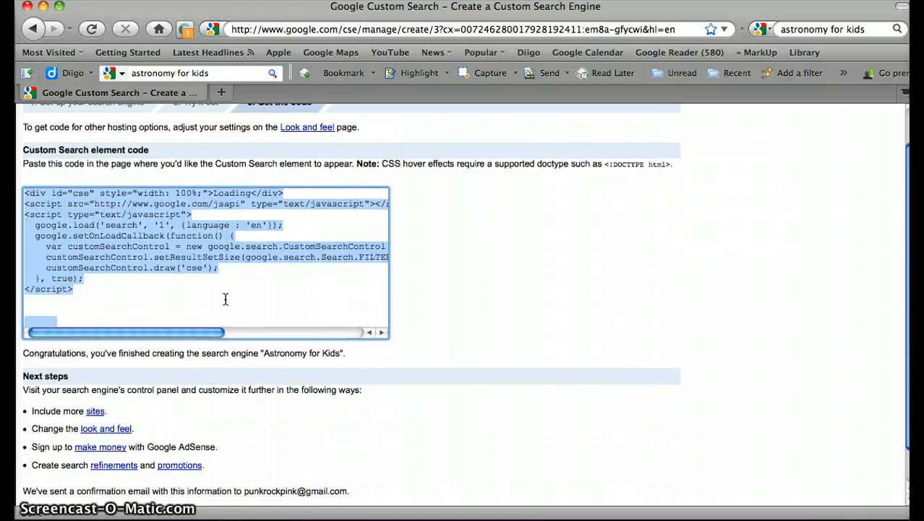
left_click(137, 242)
scroll(136, 241, "down", 1)
left_click(137, 233)
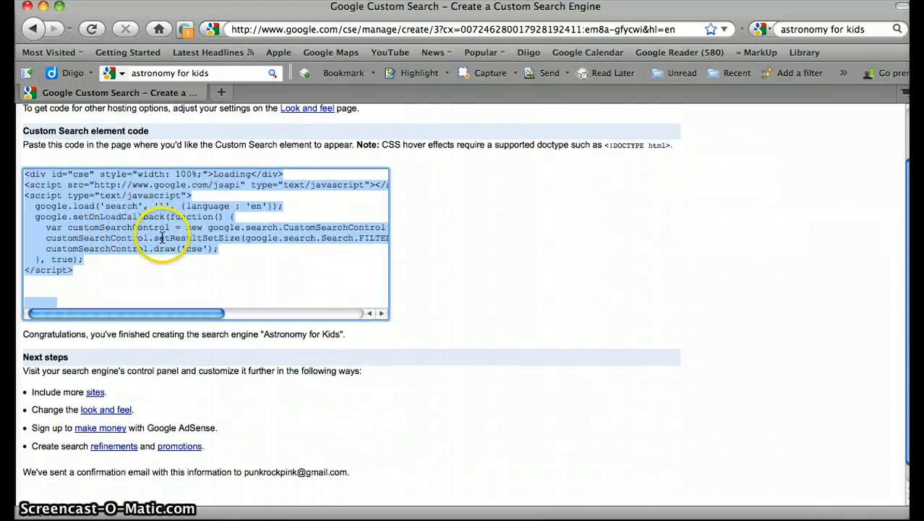
scroll(170, 260, "up", 1)
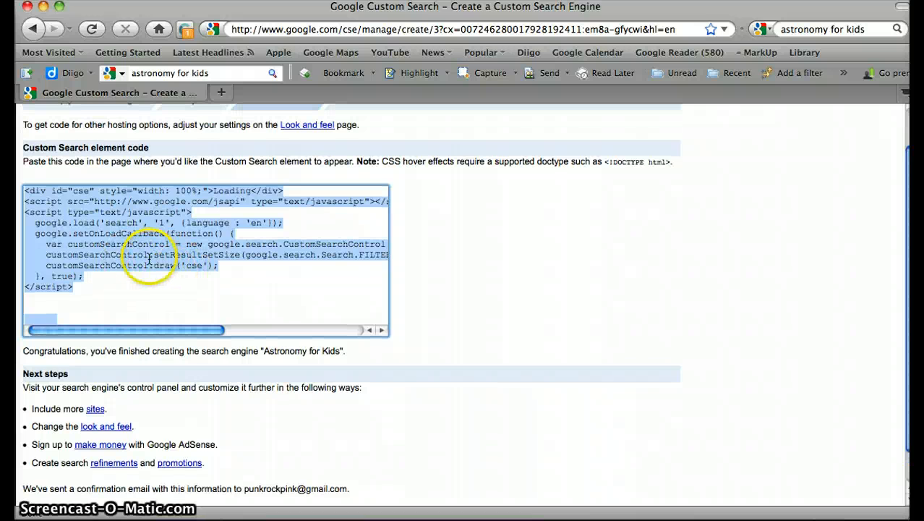
left_click(457, 276)
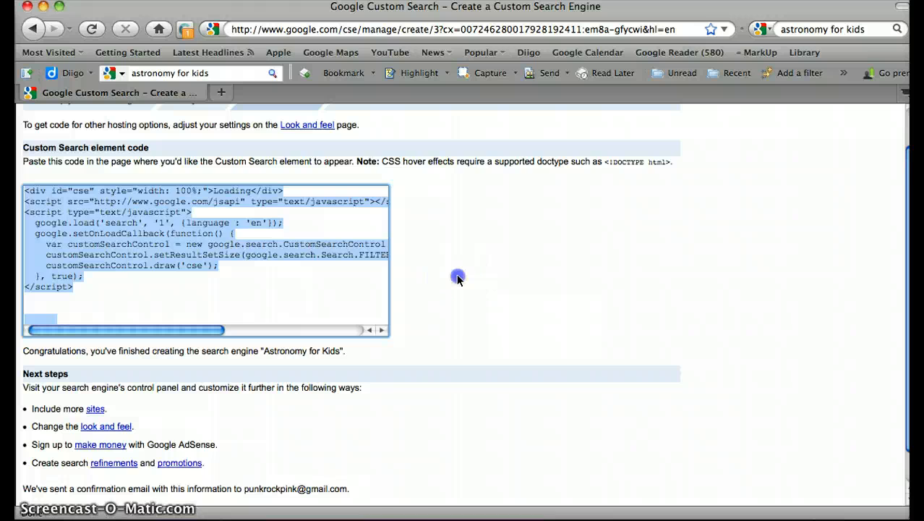
- Go through the look and feel settings to the search engine's preview page and open its Google-hosted homepage
scroll(457, 276, "down", 2)
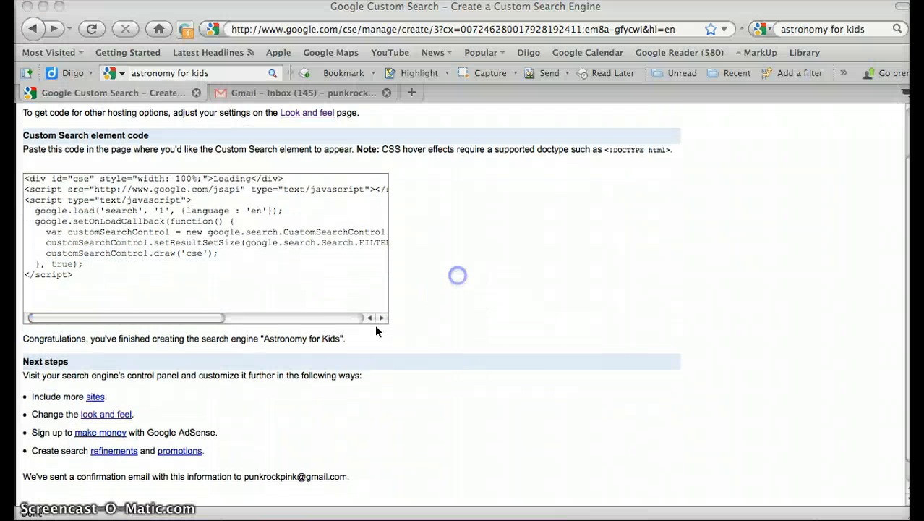
scroll(376, 331, "down", 1)
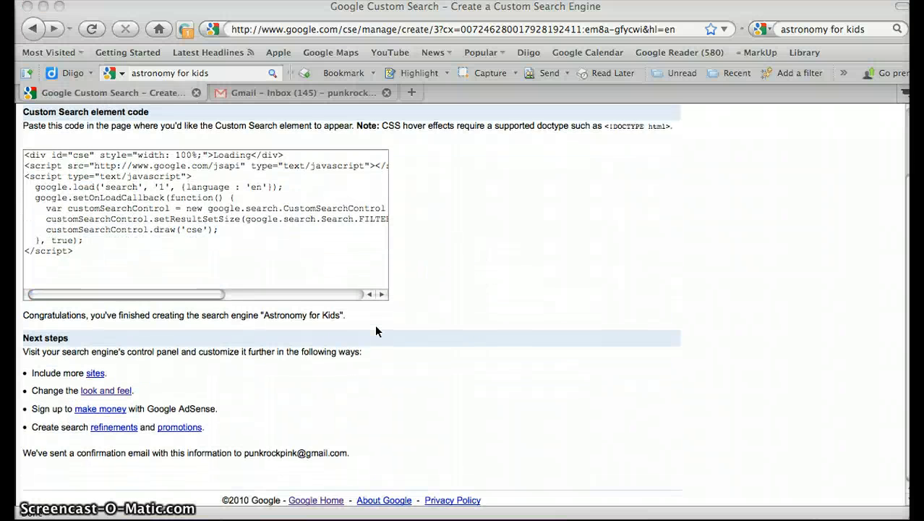
scroll(376, 330, "up", 3)
scroll(376, 331, "down", 2)
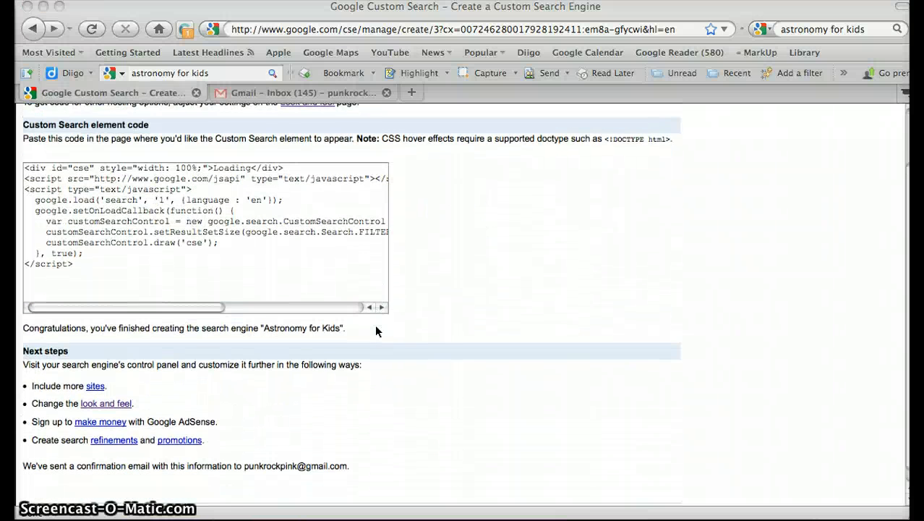
left_click(95, 394)
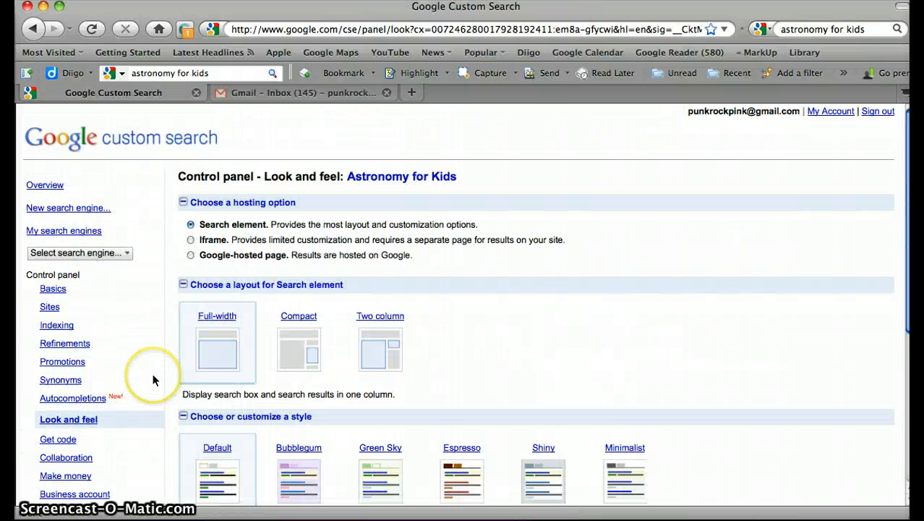
scroll(152, 380, "down", 2)
scroll(152, 380, "down", 3)
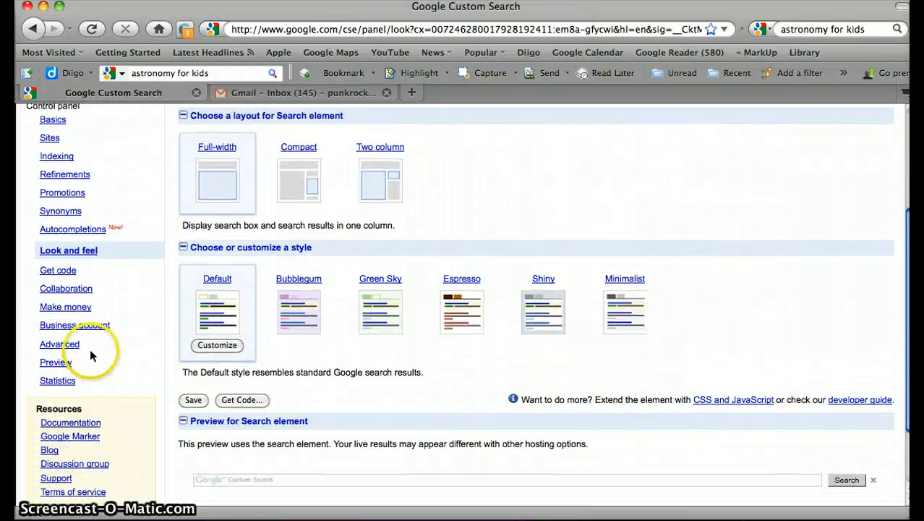
left_click(57, 362)
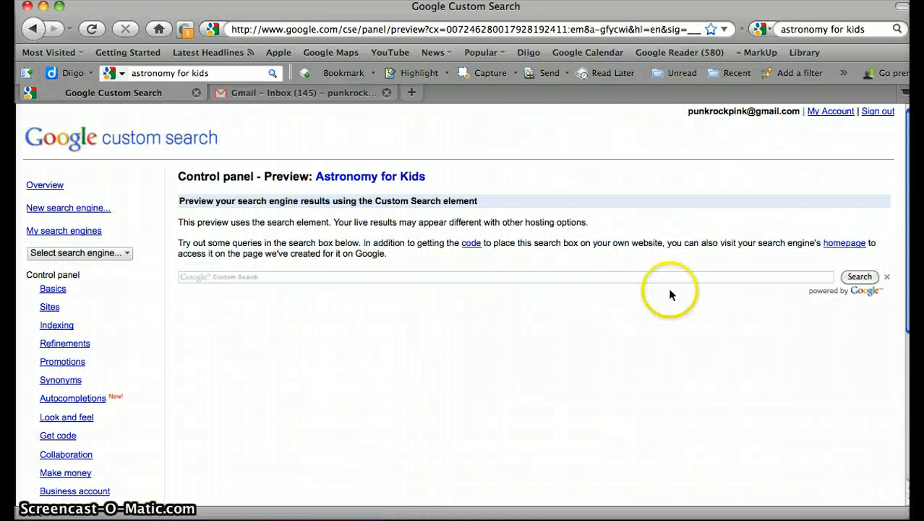
left_click(853, 246)
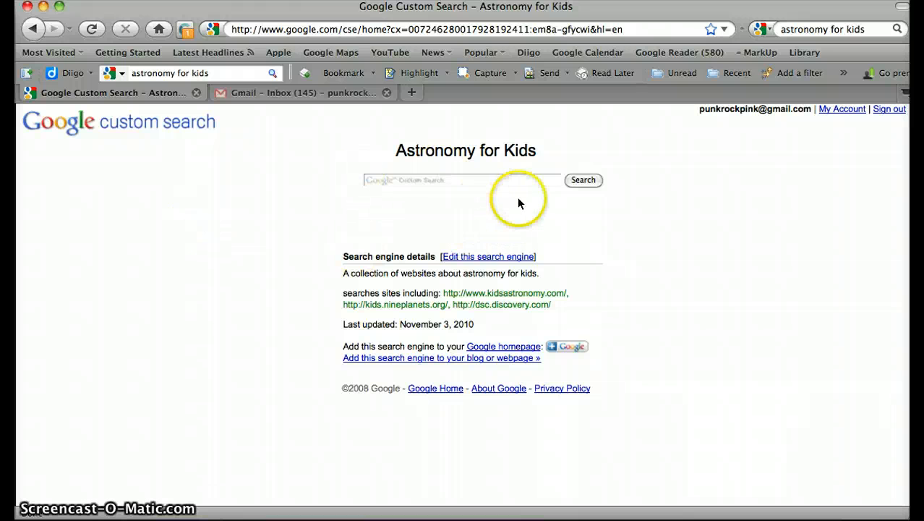
- Copy the Astronomy for Kids homepage address and create a short link for it with the Google URL Shortener
double_click(436, 29)
triple_click(436, 29)
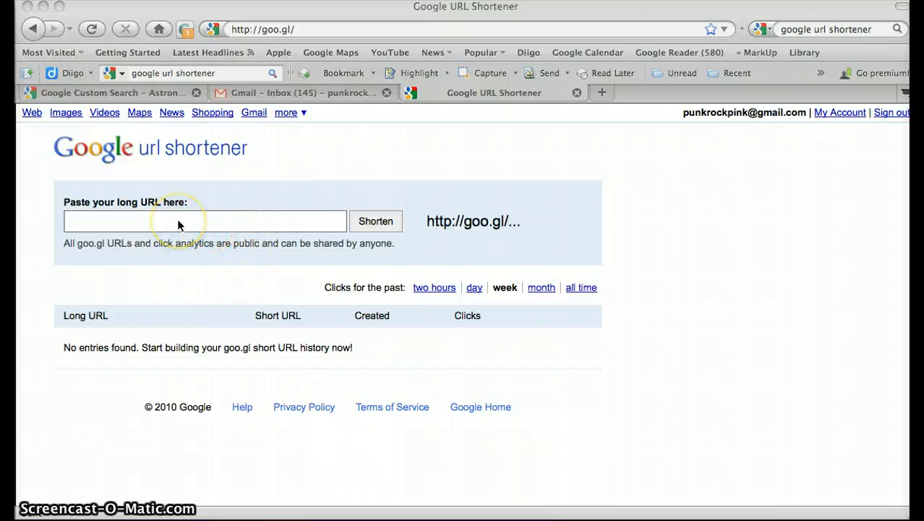
left_click(186, 222)
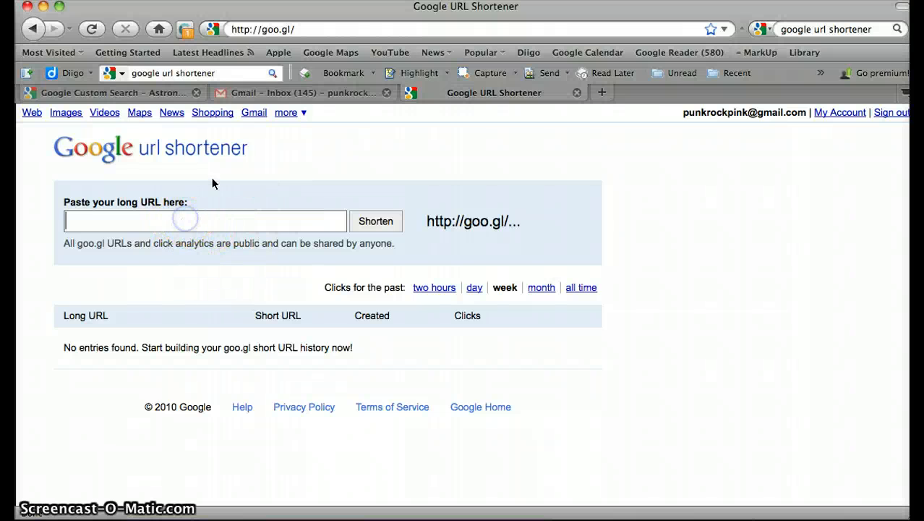
left_click(149, 93)
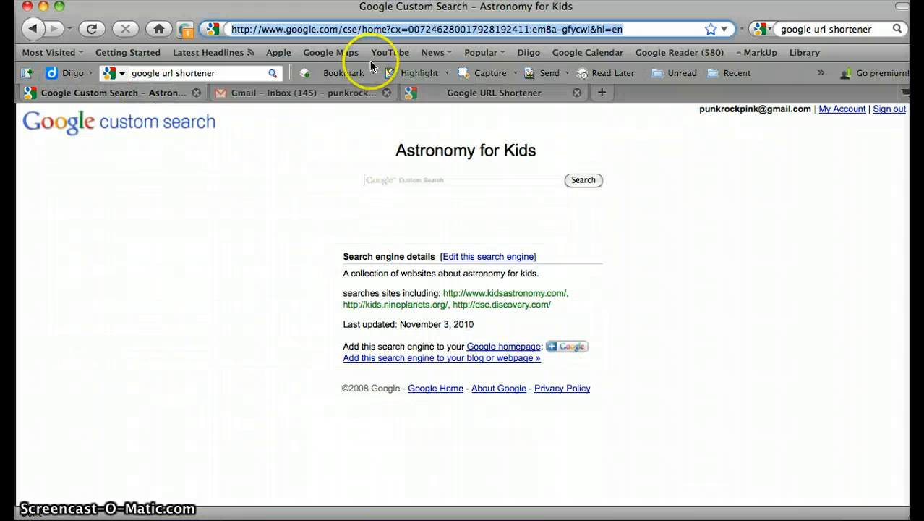
left_click(452, 94)
left_click(312, 217)
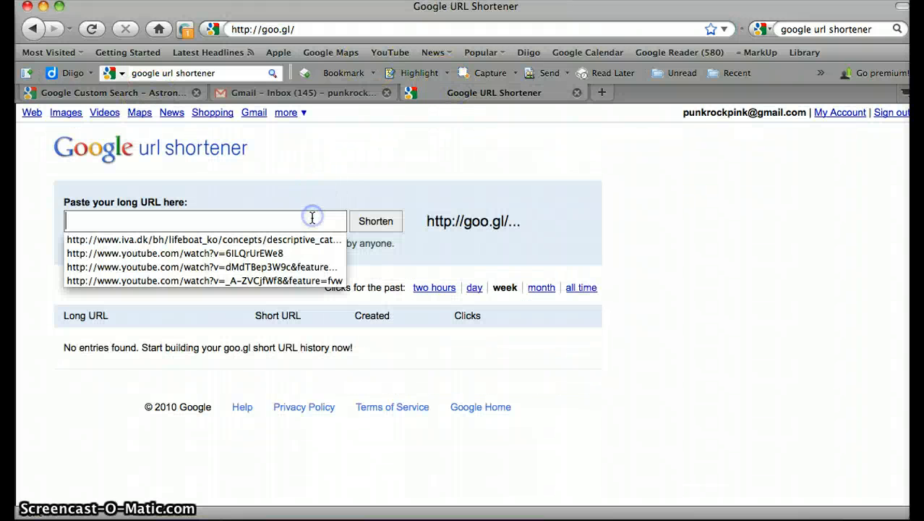
key("super+v")
left_click(365, 221)
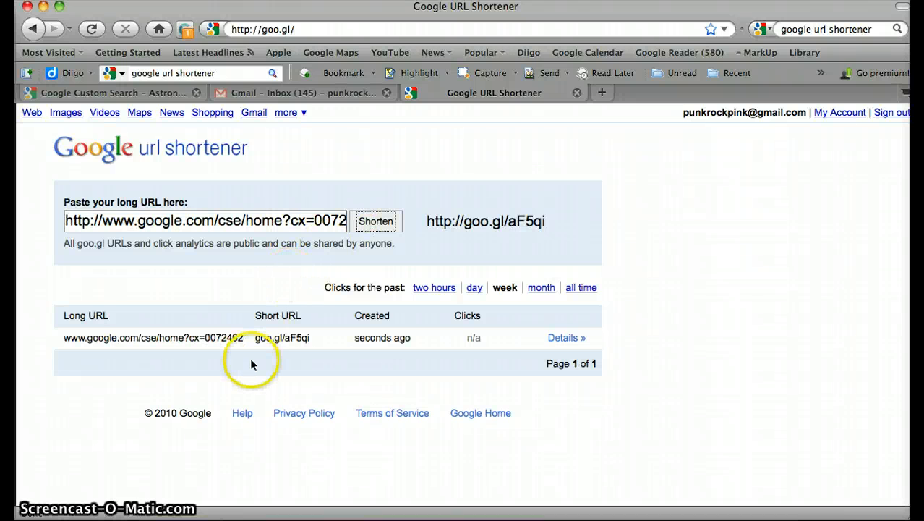
left_click(258, 339)
left_click_drag(258, 338, 264, 339)
left_click(281, 360)
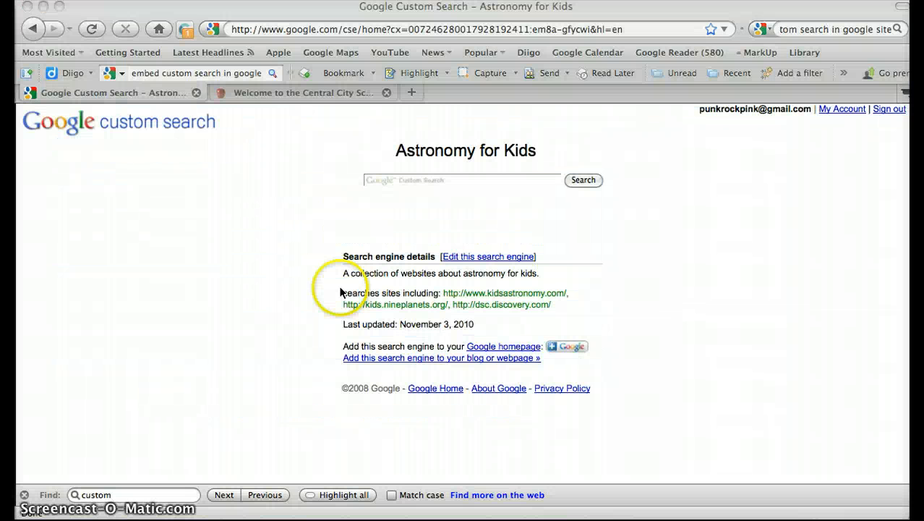
- Copy the full web address of the Astronomy for Kids search engine's homepage
left_click(381, 31)
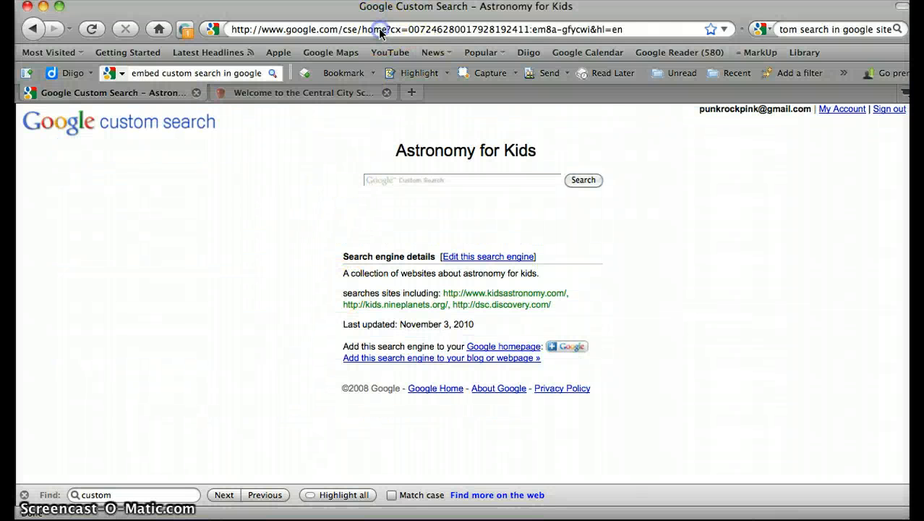
left_click(381, 31)
key("super+c")
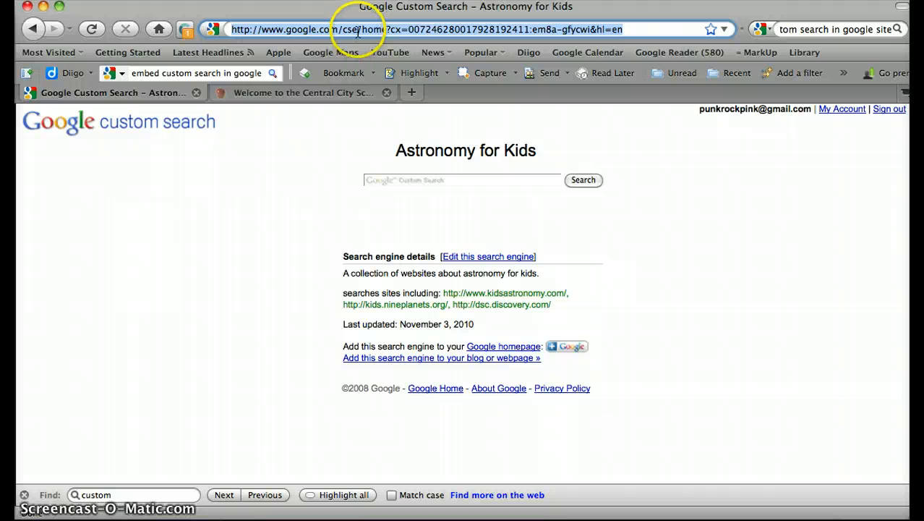
- Switch to the Central City School Library website and open its welcome page for editing
left_click(331, 90)
scroll(471, 249, "down", 15)
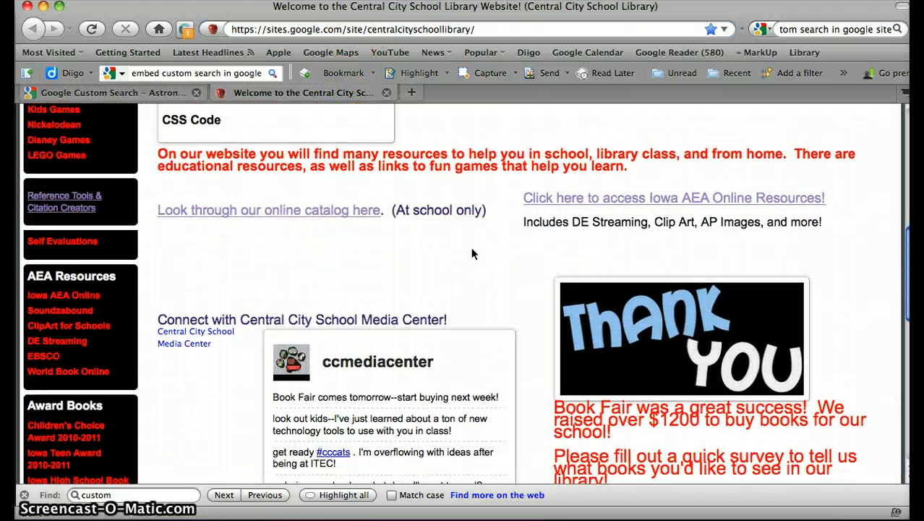
scroll(471, 246, "up", 15)
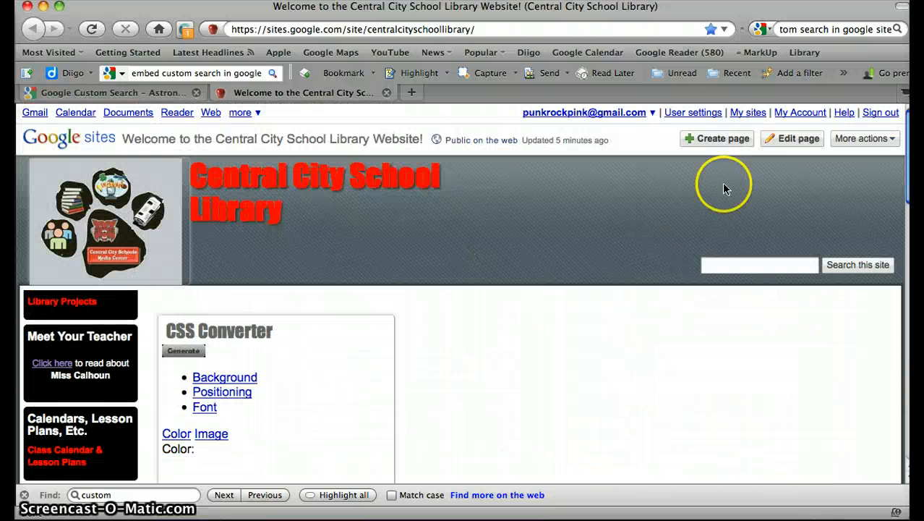
left_click(781, 141)
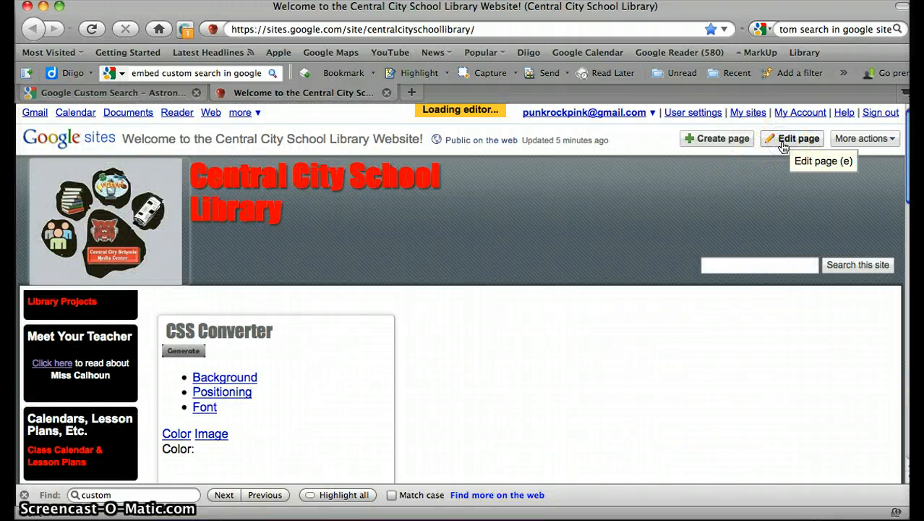
scroll(590, 311, "down", 5)
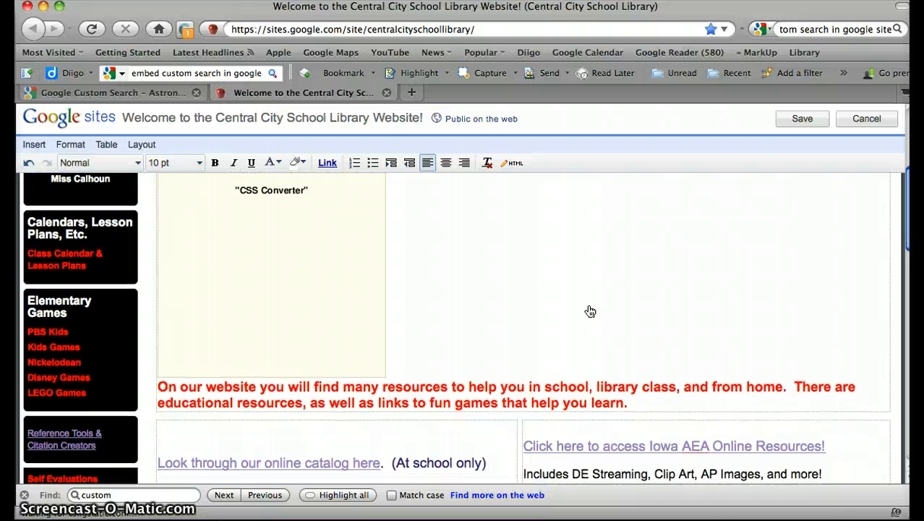
- Add the line "Click here to use the astronomy custom search." in the blank area below the embedded gadget in the page's second column
scroll(590, 311, "down", 10)
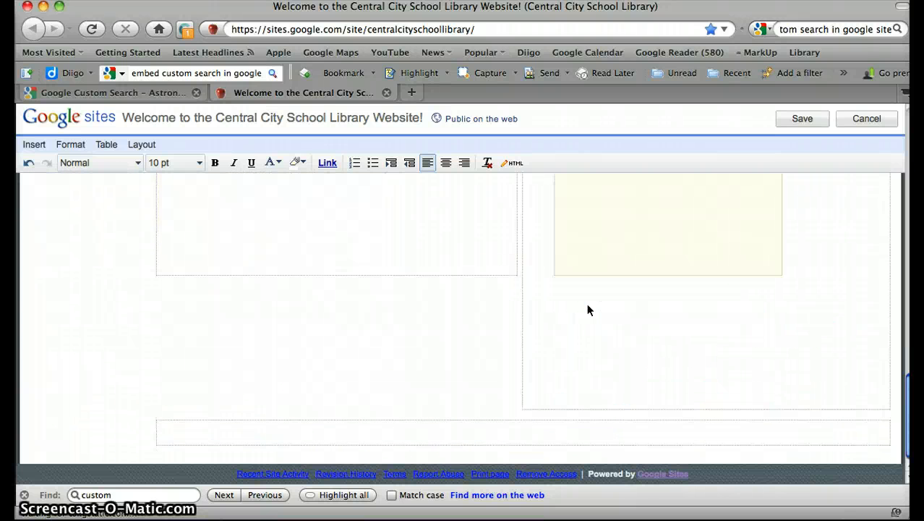
left_click(576, 341)
type("Clic")
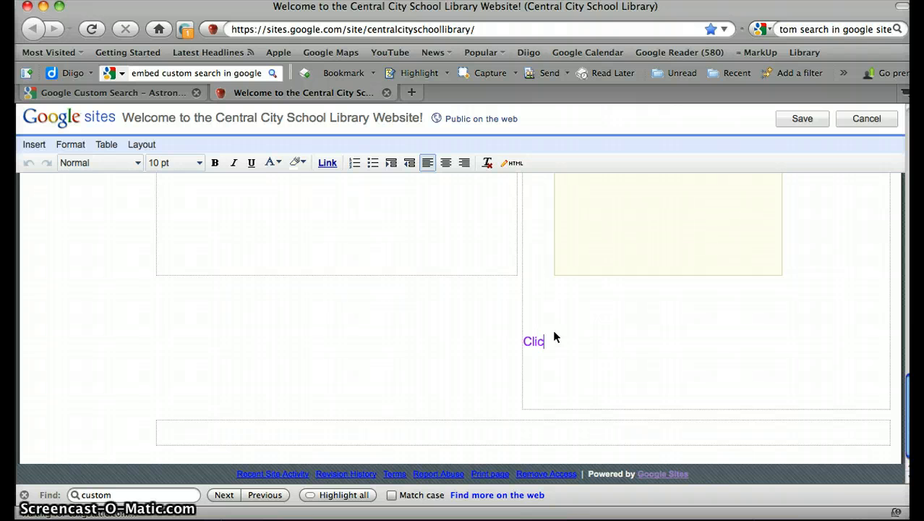
type("k here to ")
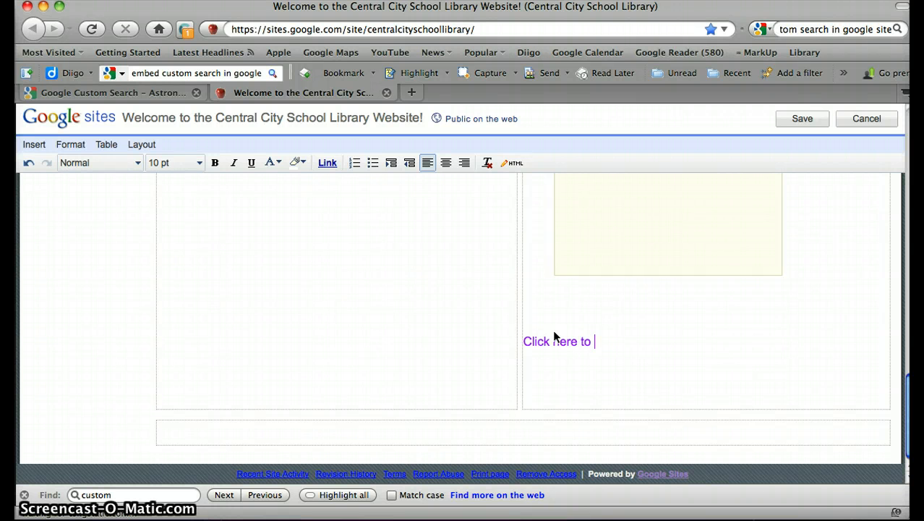
type("use the a")
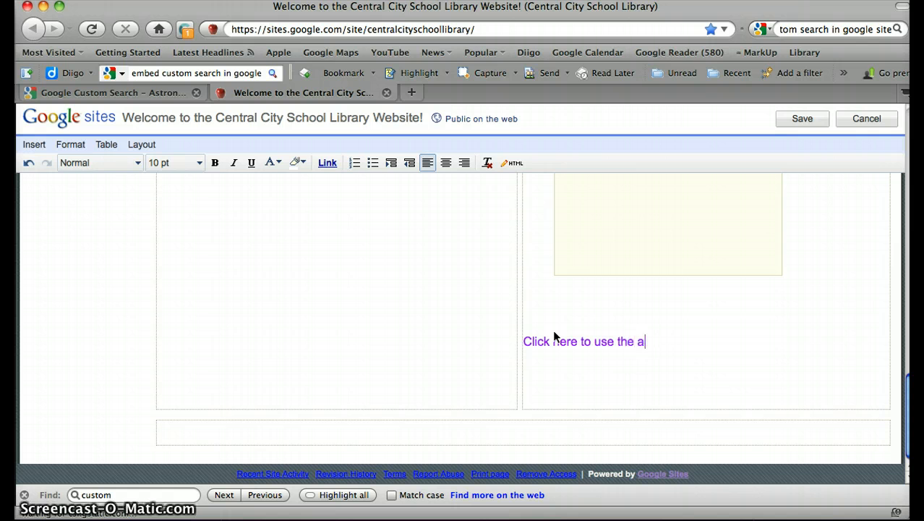
type("stronomy")
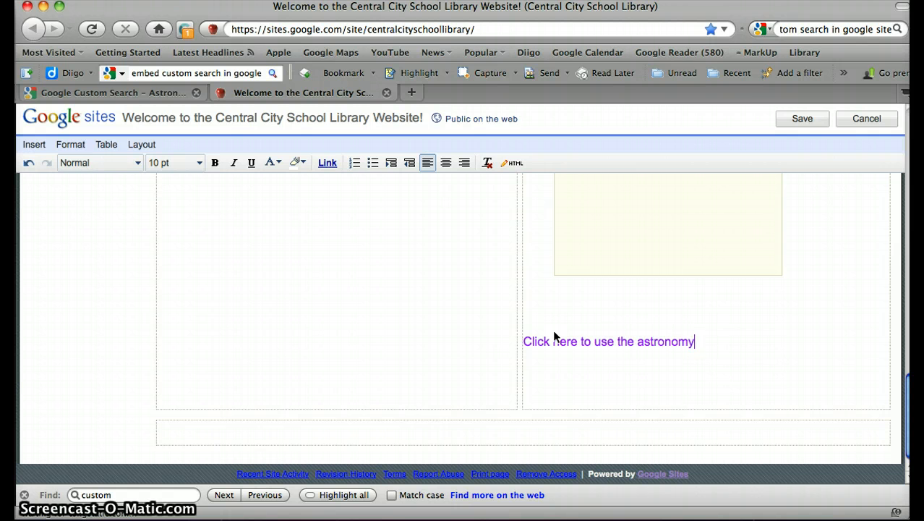
type(" custom s")
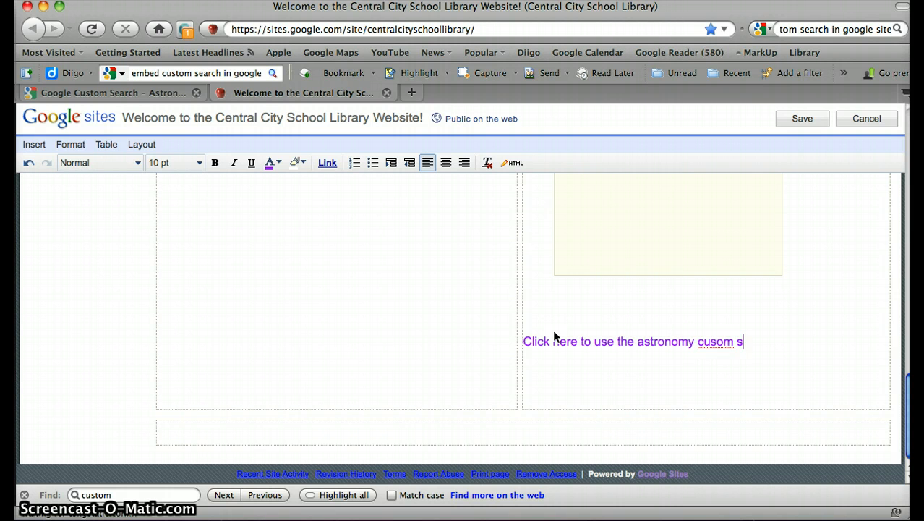
key("BackSpace")
key("BackSpace")
key("BackSpace")
key("BackSpace")
type("tom sear")
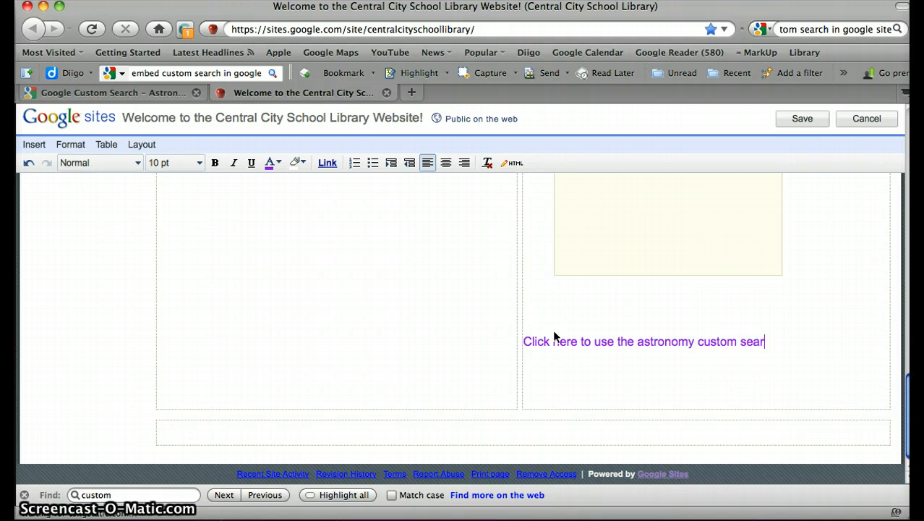
type("ch.")
- Link the whole astronomy custom search sentence to the copied web address of the search engine's homepage and save the page
double_click(718, 341)
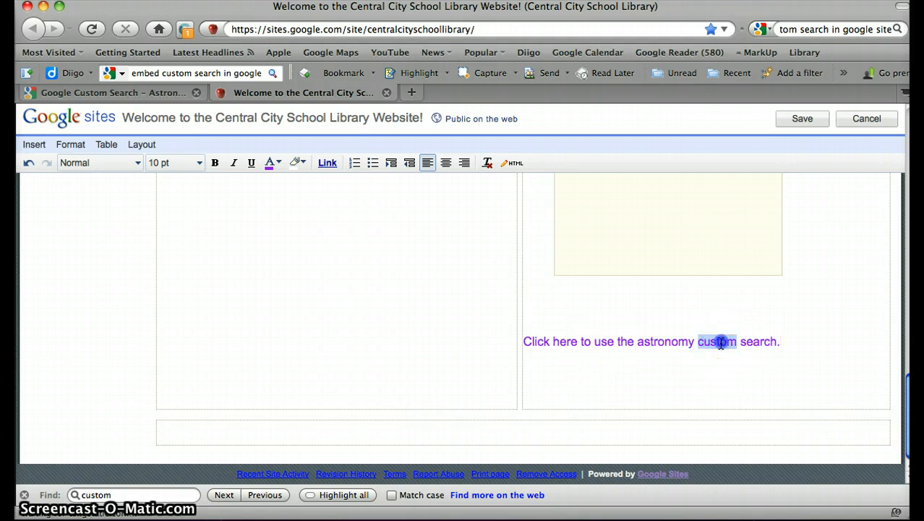
triple_click(721, 341)
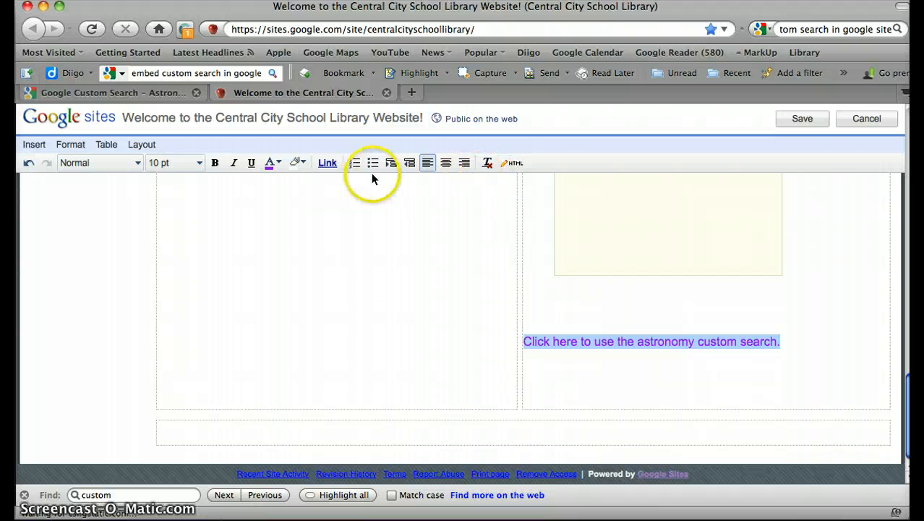
left_click(322, 166)
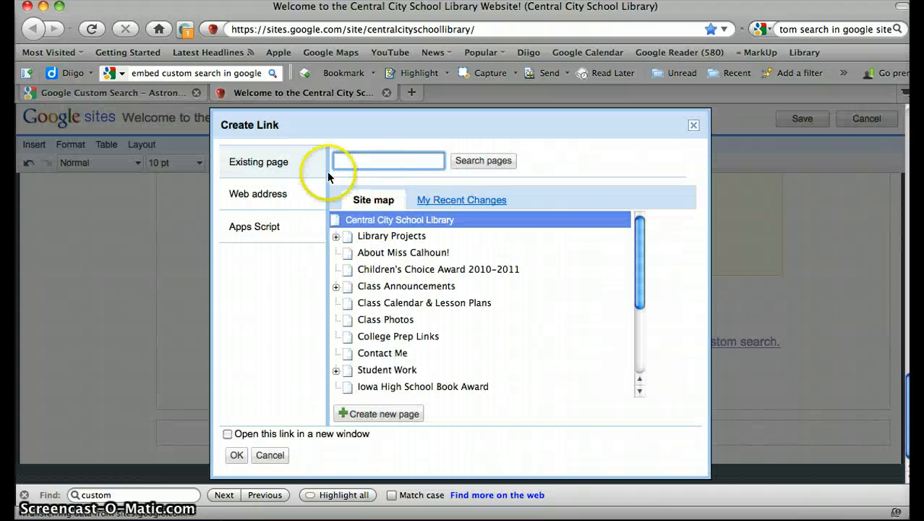
left_click(293, 194)
left_click(381, 178)
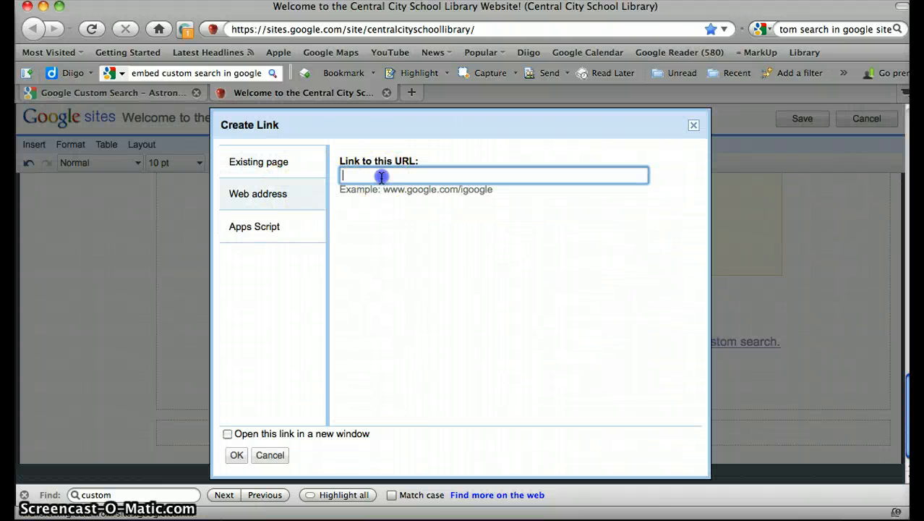
key("super+v")
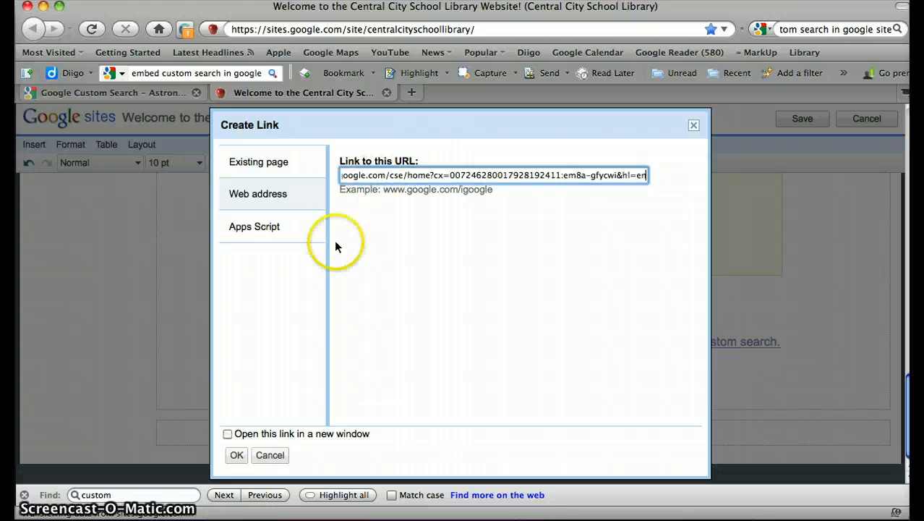
left_click(242, 455)
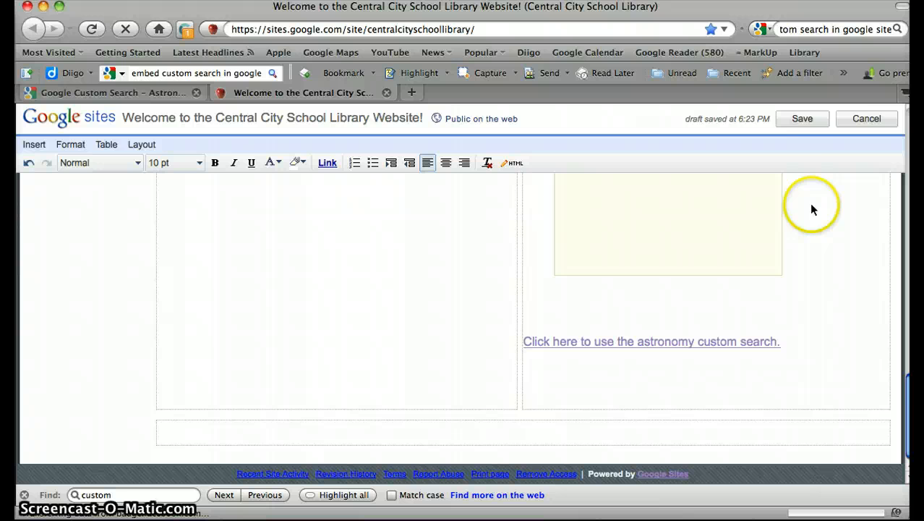
left_click(800, 118)
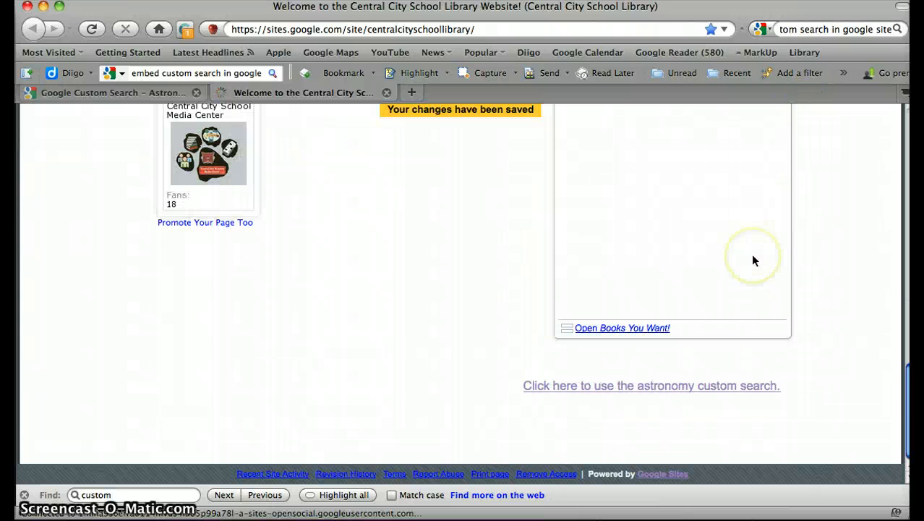
- Test the astronomy custom search link on the saved welcome page and return to the original Astronomy for Kids homepage
scroll(752, 260, "down", 5)
left_click(681, 388)
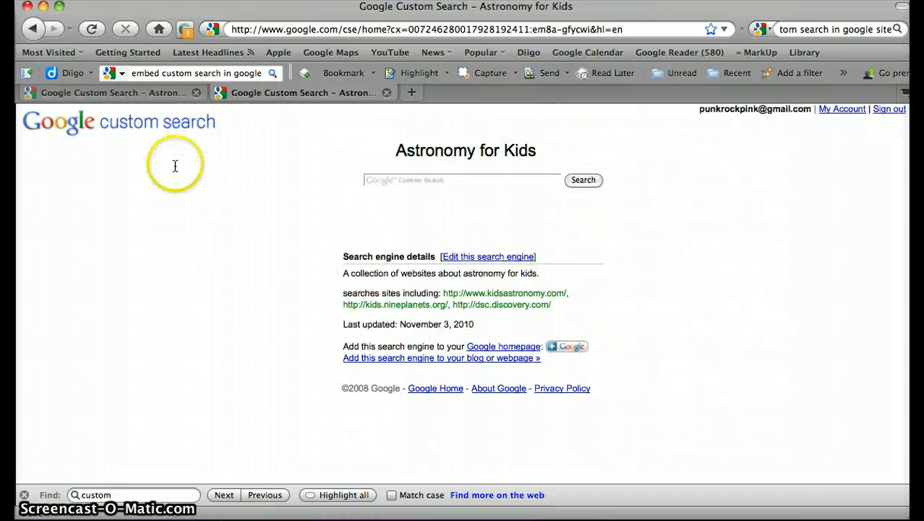
left_click(139, 95)
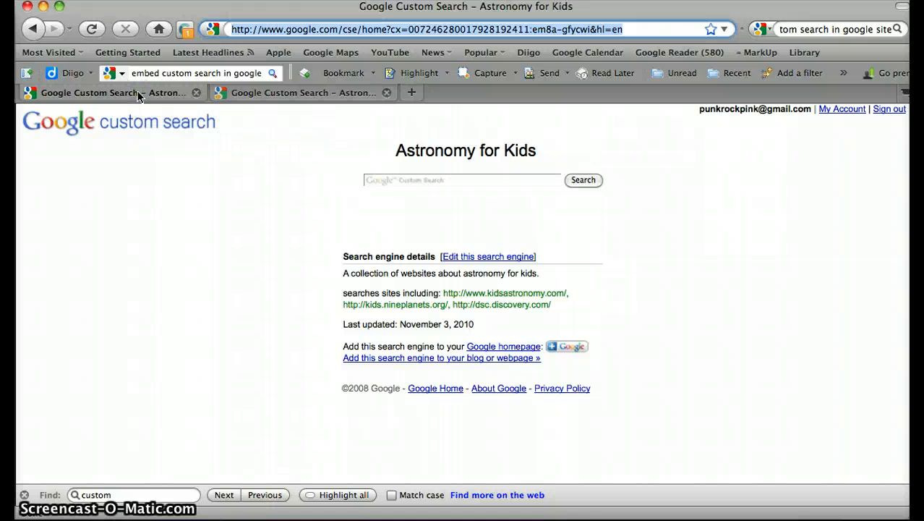